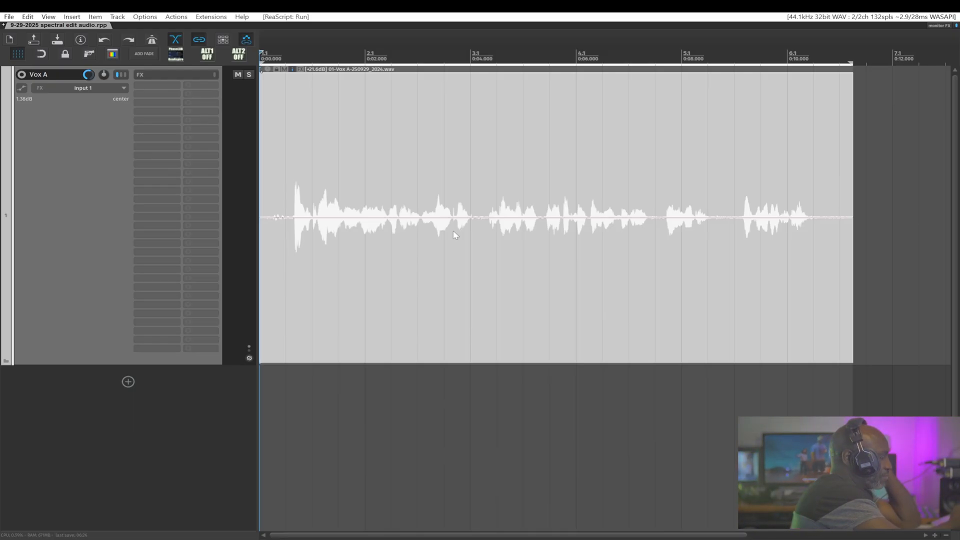
- Play the vocal item and switch the waveform display mode to Spectral peaks
{"action": "key", "text": "space"}
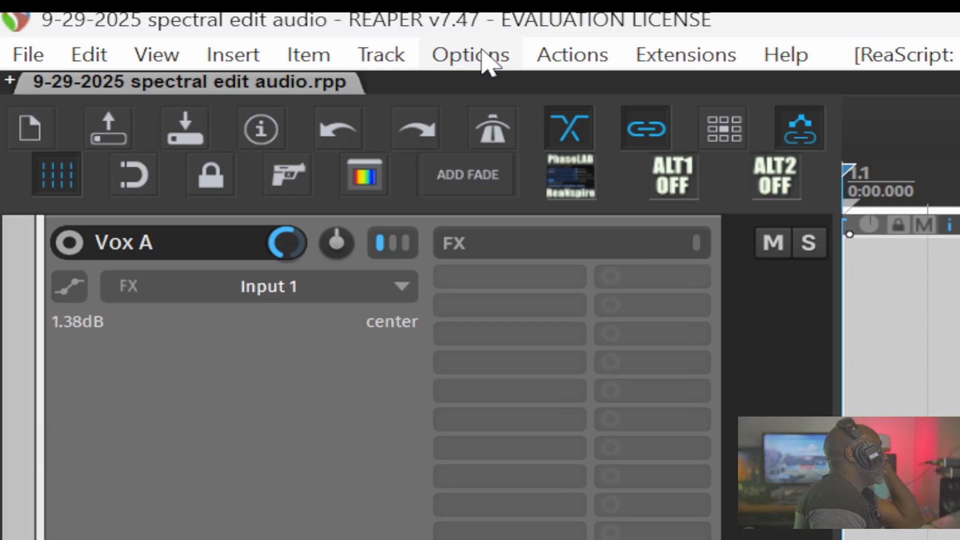
{"action": "left_click", "coordinate": [470, 55]}
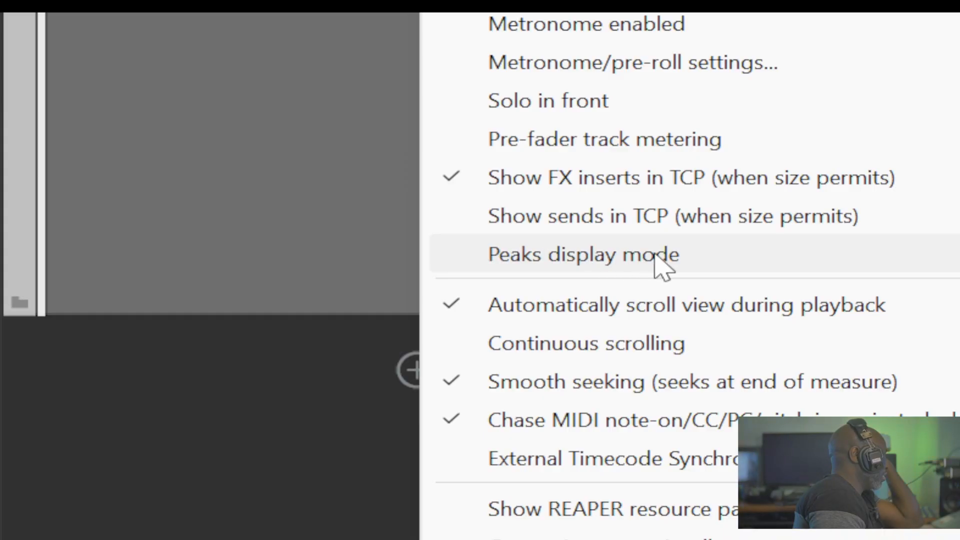
{"action": "mouse_move", "coordinate": [663, 255]}
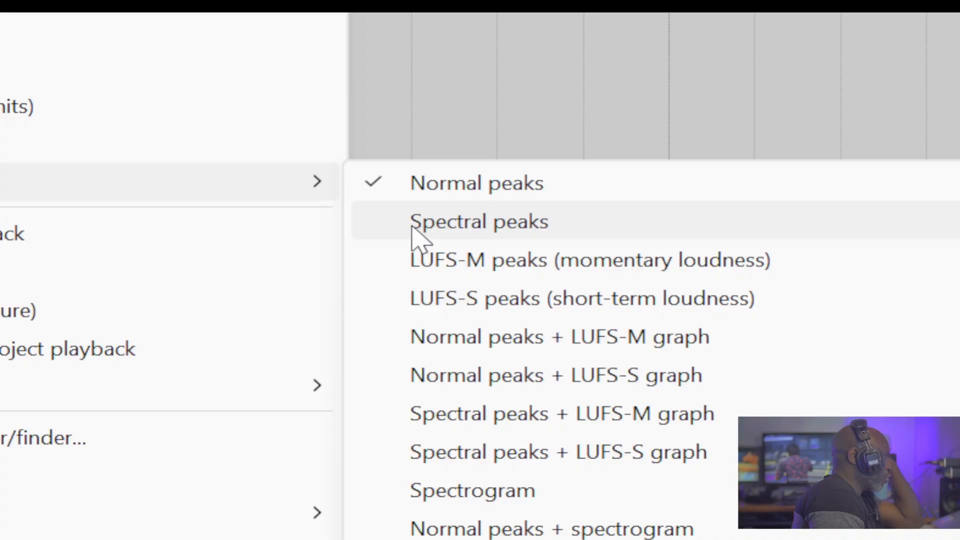
{"action": "left_click", "coordinate": [413, 224]}
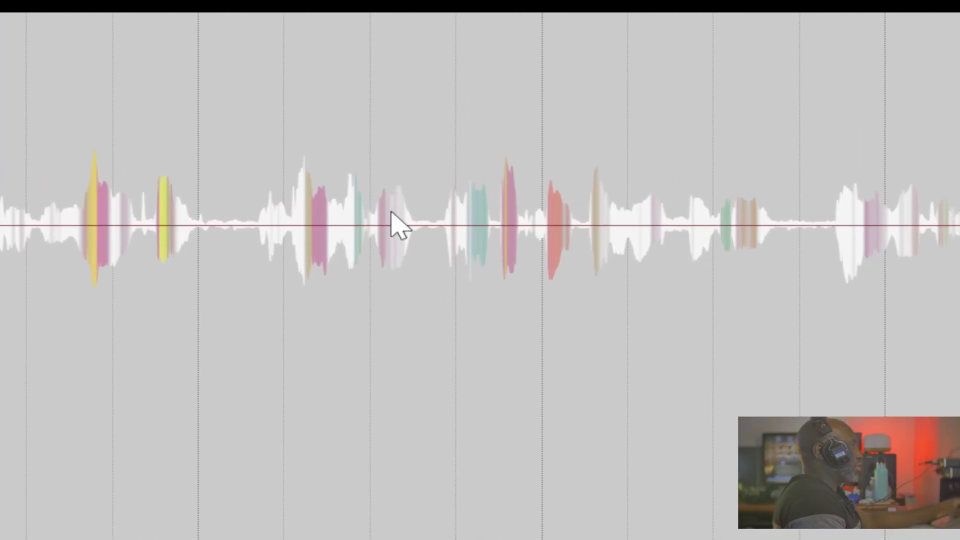
{"action": "scroll", "coordinate": [391, 220], "scroll_direction": "up", "scroll_amount": 4}
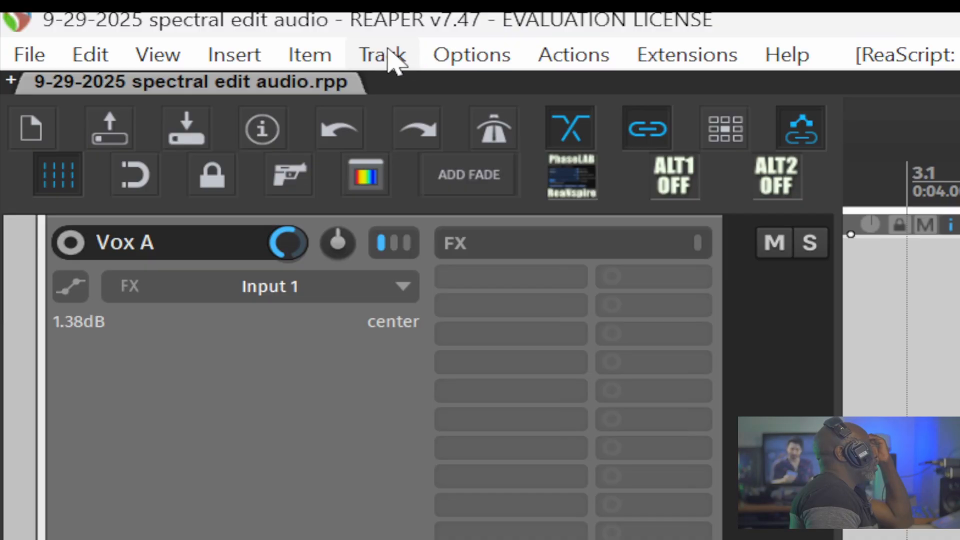
- Change the peaks display mode to Spectrogram
{"action": "left_click", "coordinate": [472, 56]}
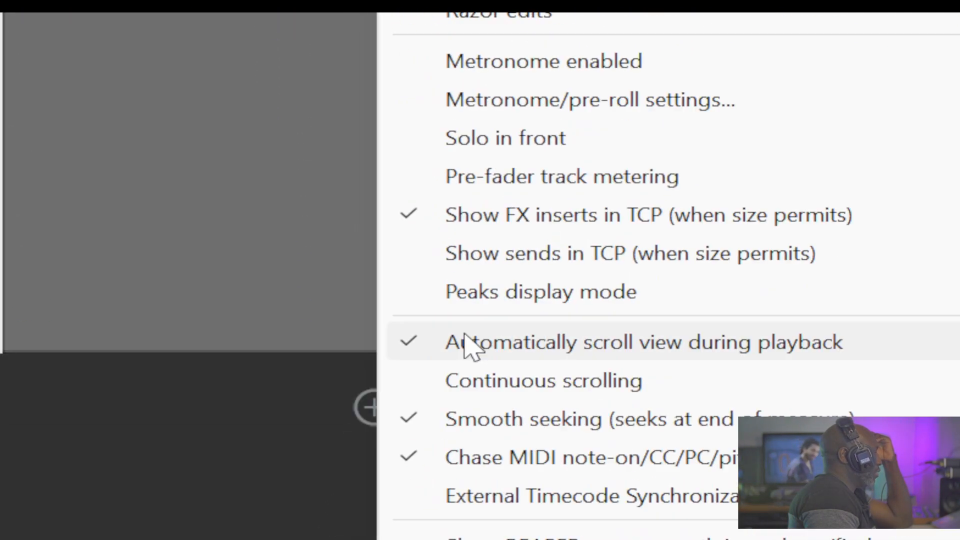
{"action": "mouse_move", "coordinate": [675, 234]}
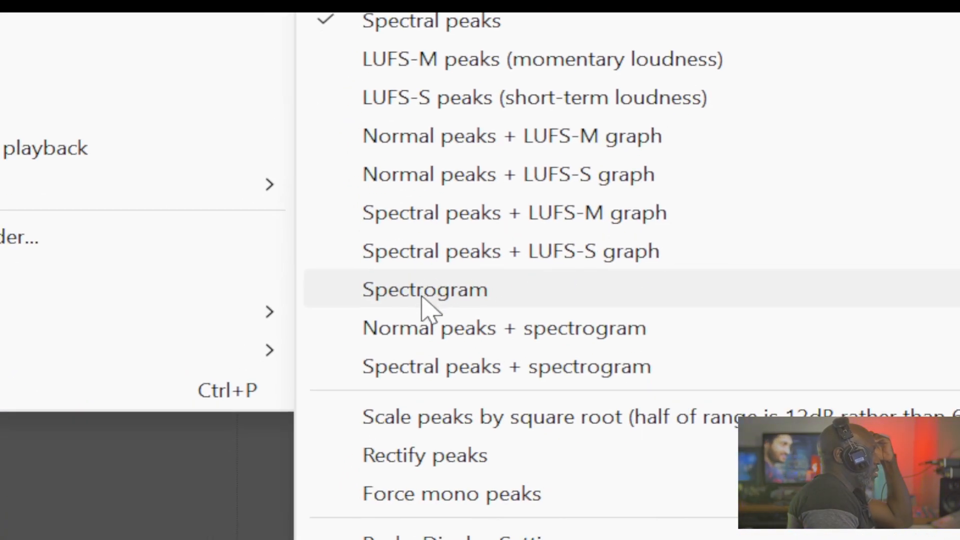
{"action": "left_click", "coordinate": [422, 303]}
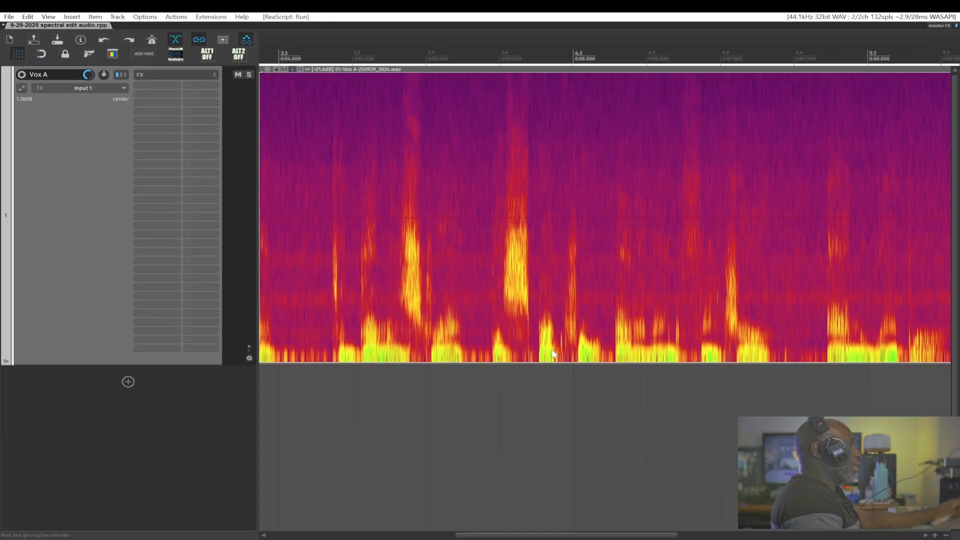
- Make a time selection over the vocal phrase from about 7.7 to 8.8 seconds
{"action": "scroll", "coordinate": [490, 214], "scroll_direction": "right", "scroll_amount": 3}
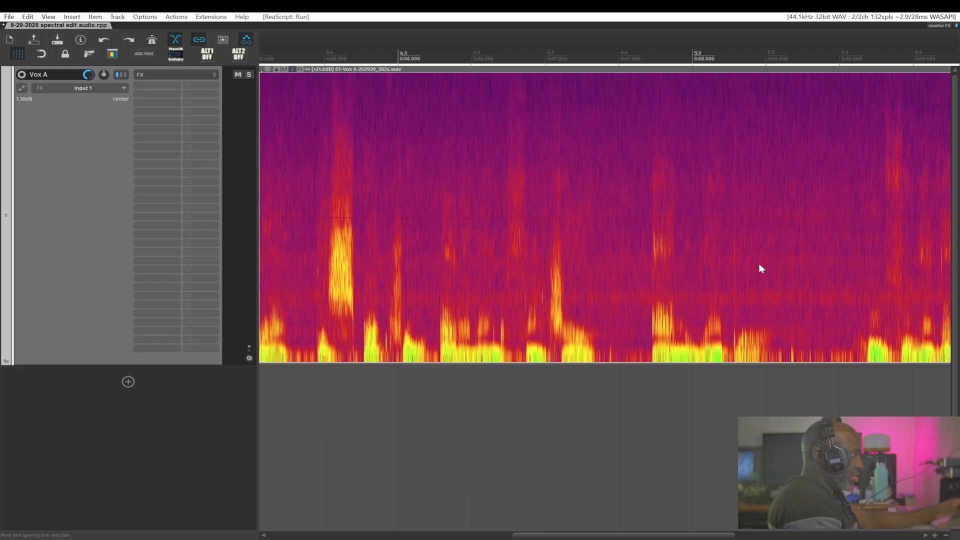
{"action": "left_click_drag", "start_coordinate": [757, 264], "coordinate": [365, 261]}
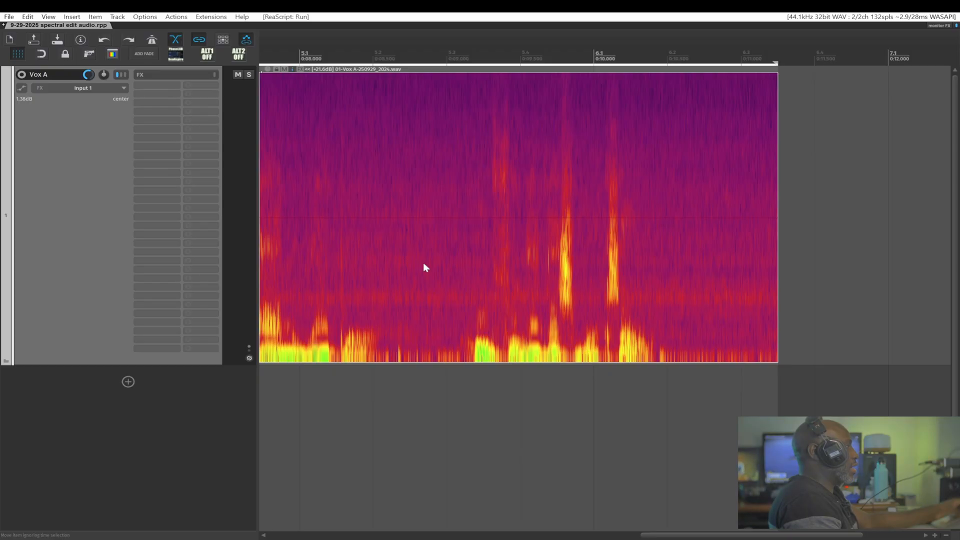
{"action": "left_click_drag", "start_coordinate": [423, 266], "coordinate": [582, 263]}
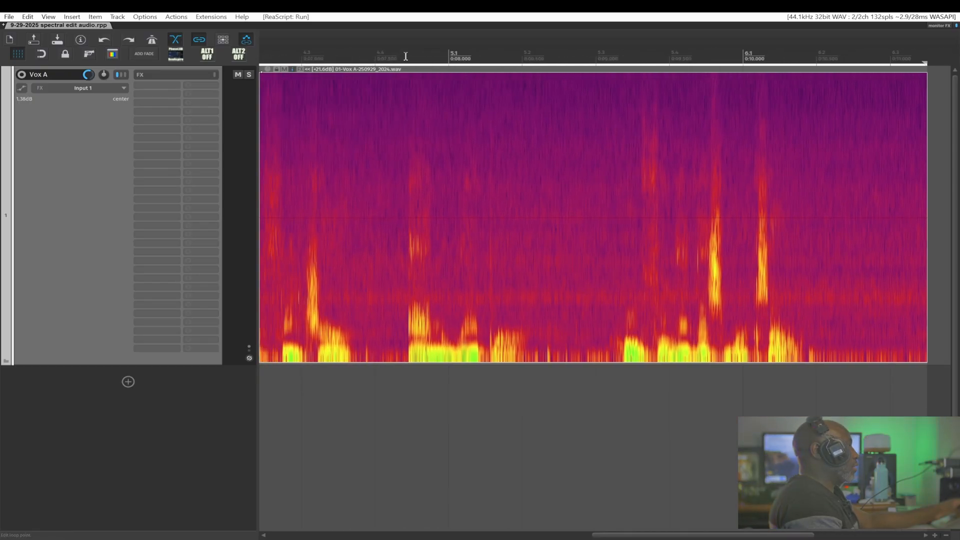
{"action": "left_click_drag", "start_coordinate": [406, 56], "coordinate": [561, 62]}
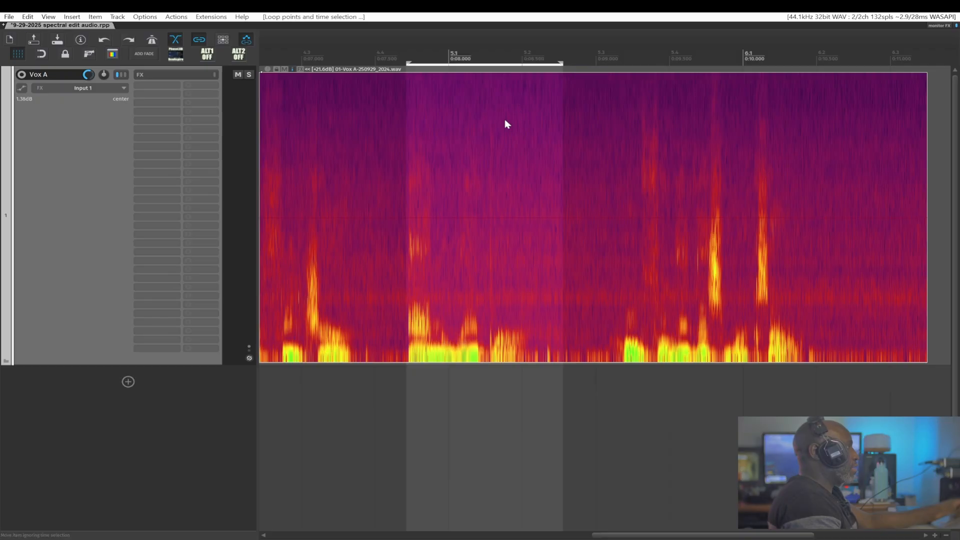
- Enable the Always show spectrogram option for the vocal item
{"action": "right_click", "coordinate": [459, 141]}
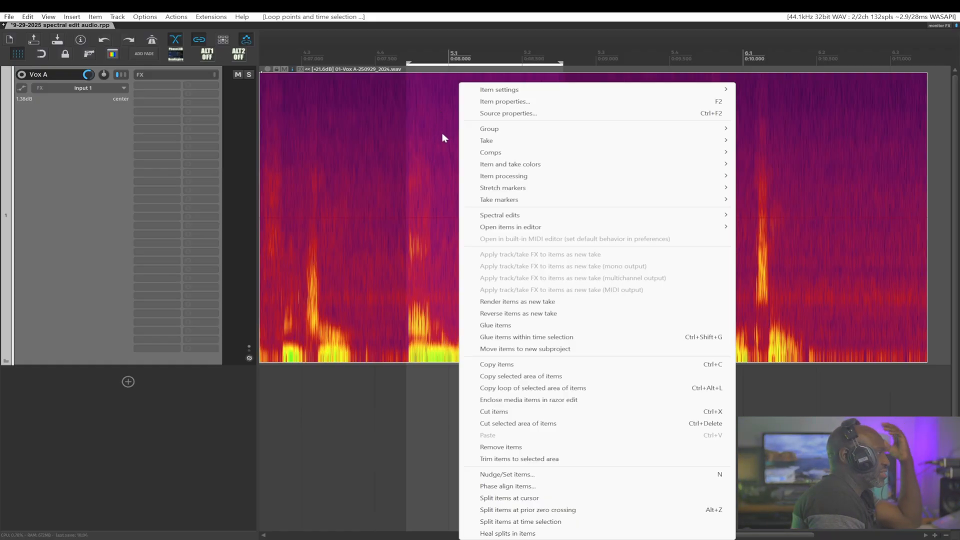
{"action": "right_click", "coordinate": [436, 133]}
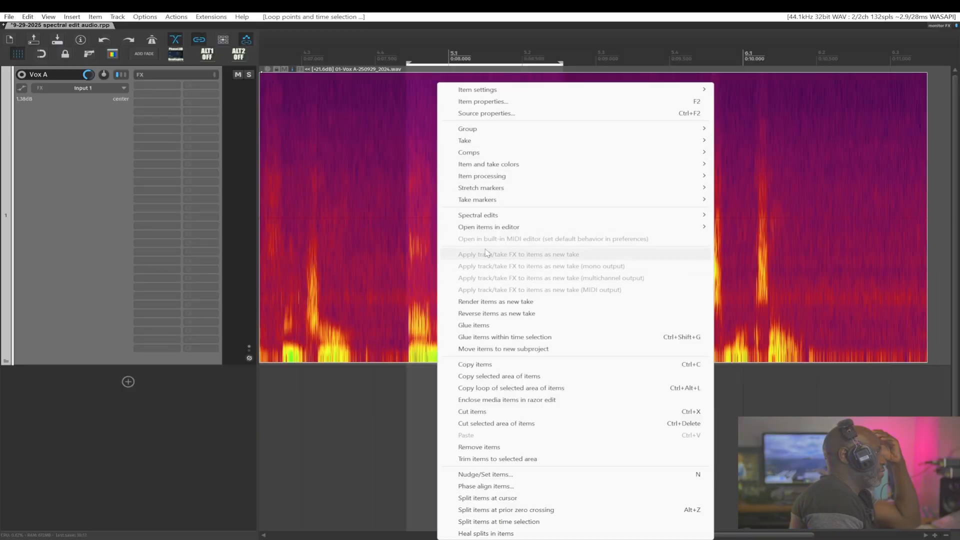
{"action": "mouse_move", "coordinate": [470, 218]}
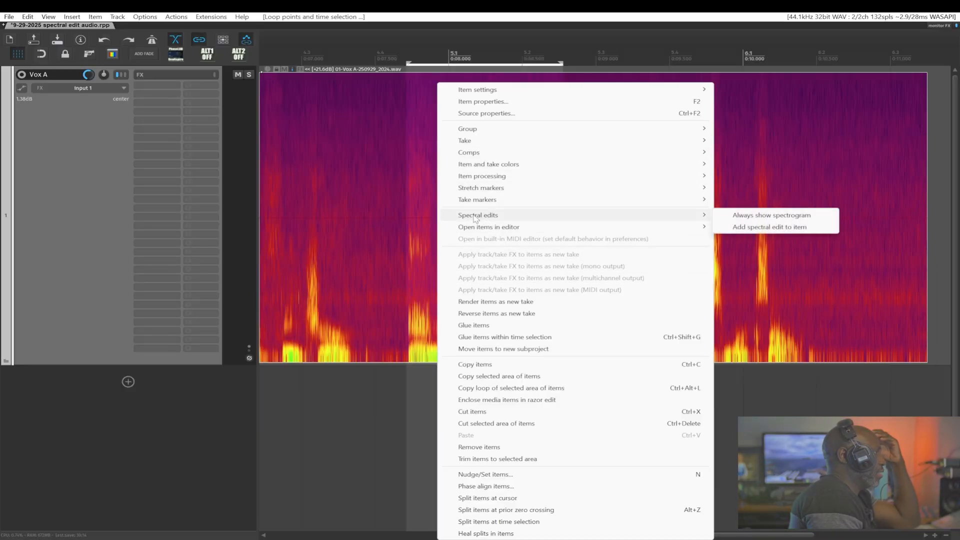
{"action": "left_click", "coordinate": [759, 216]}
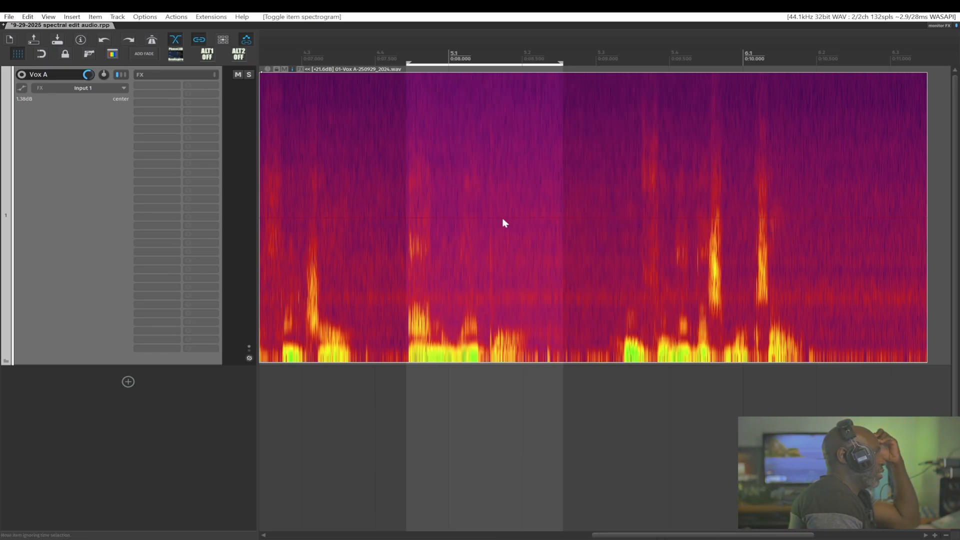
{"action": "right_click", "coordinate": [488, 216]}
{"action": "mouse_move", "coordinate": [725, 216]}
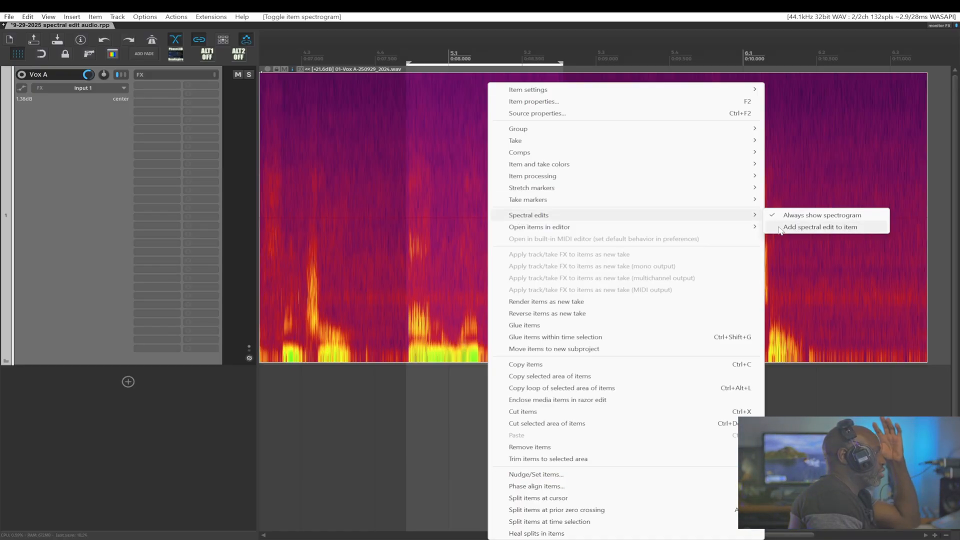
{"action": "left_click", "coordinate": [447, 203]}
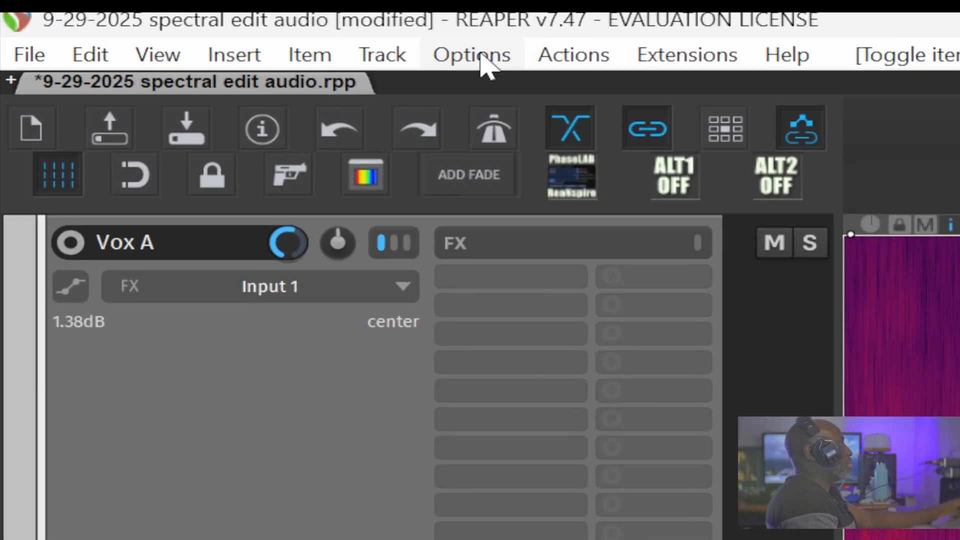
{"action": "left_click", "coordinate": [148, 18]}
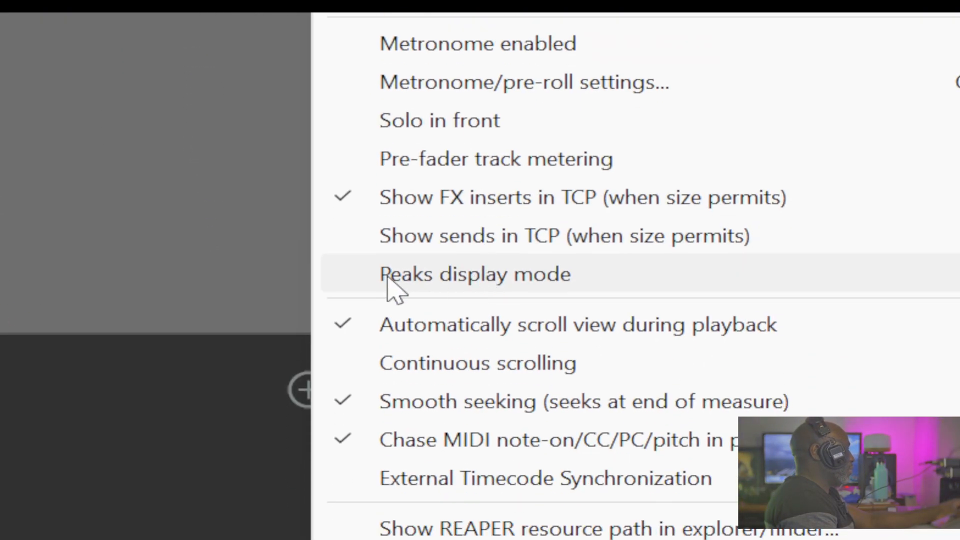
{"action": "mouse_move", "coordinate": [769, 284]}
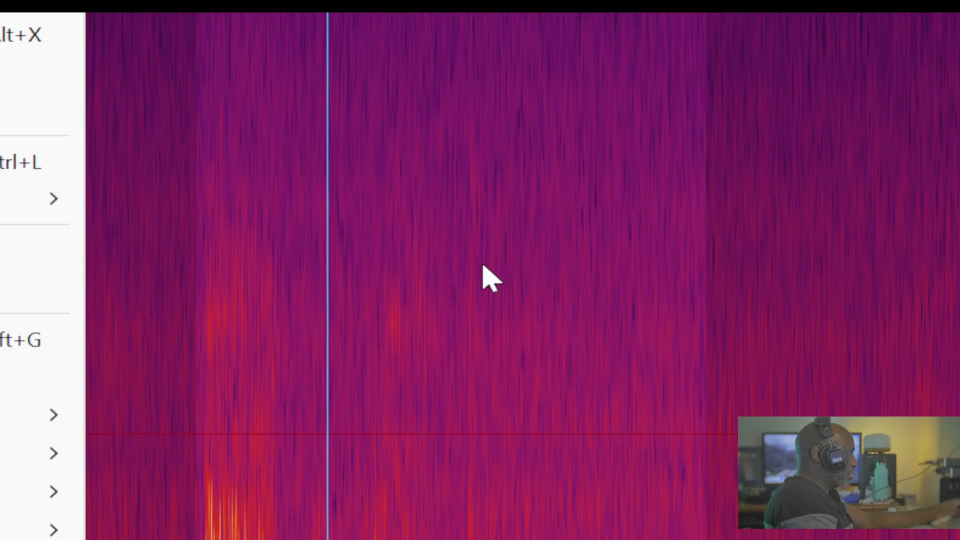
{"action": "right_click", "coordinate": [482, 278]}
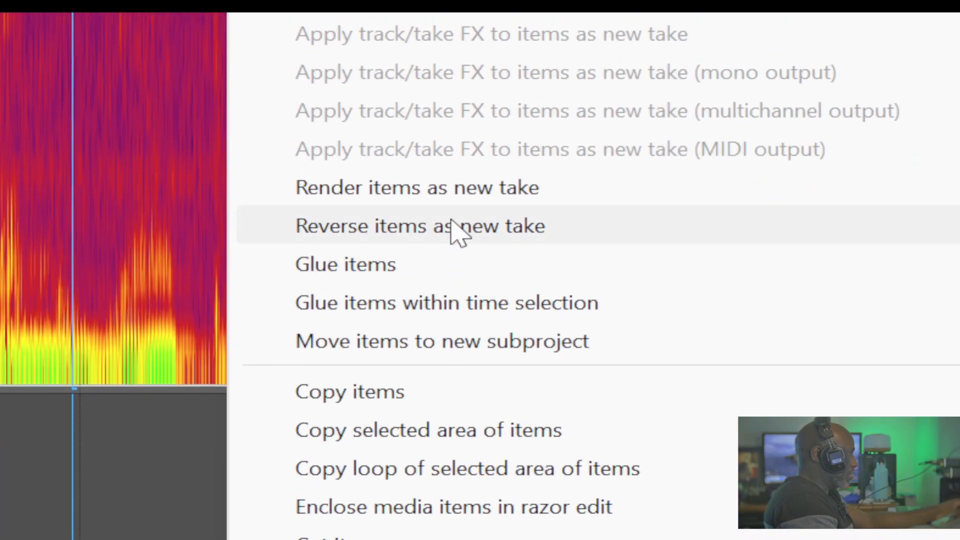
{"action": "mouse_move", "coordinate": [477, 201]}
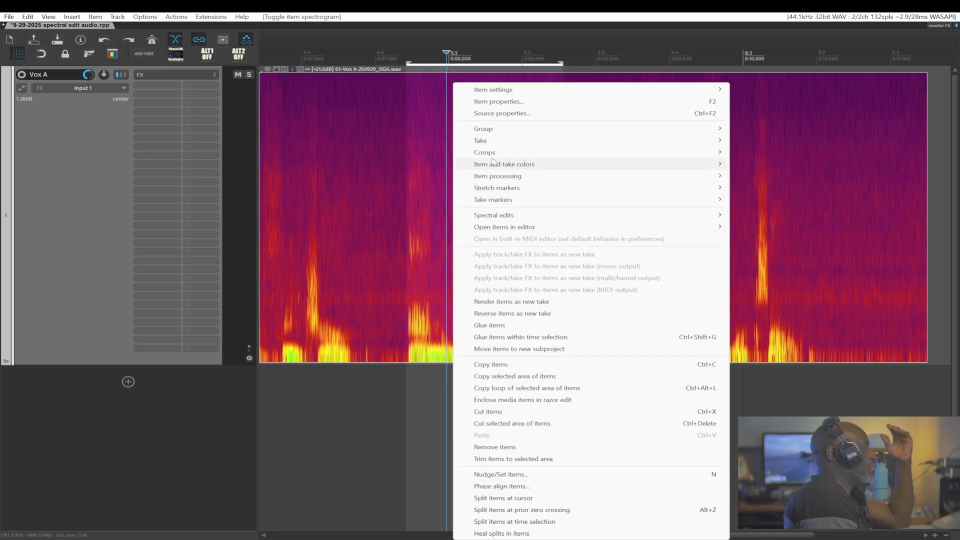
{"action": "mouse_move", "coordinate": [486, 127]}
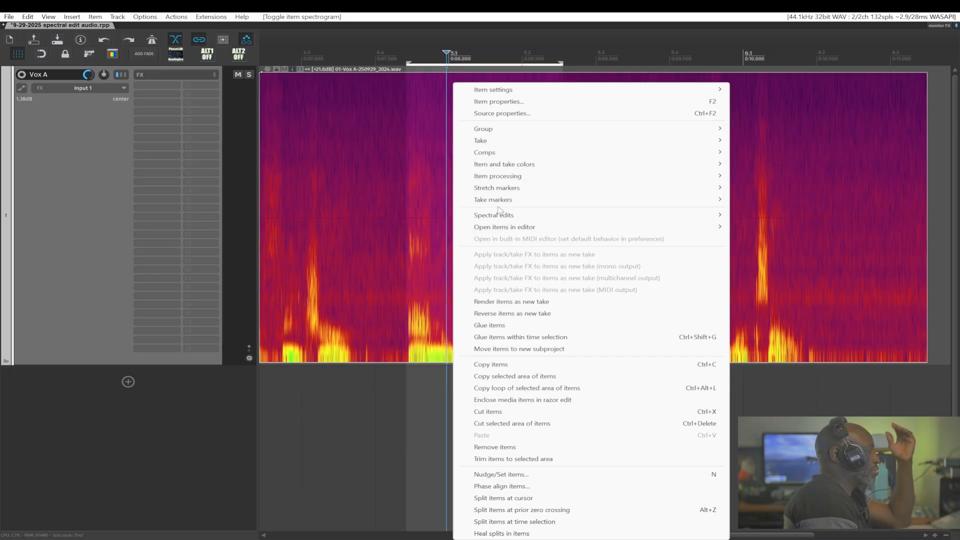
{"action": "right_click", "coordinate": [436, 190]}
{"action": "right_click", "coordinate": [782, 144]}
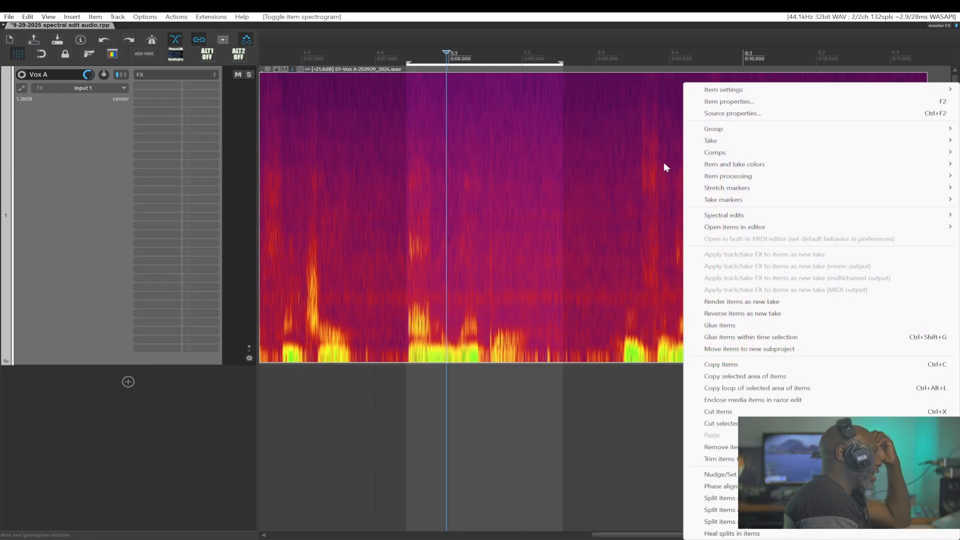
{"action": "right_click", "coordinate": [491, 175]}
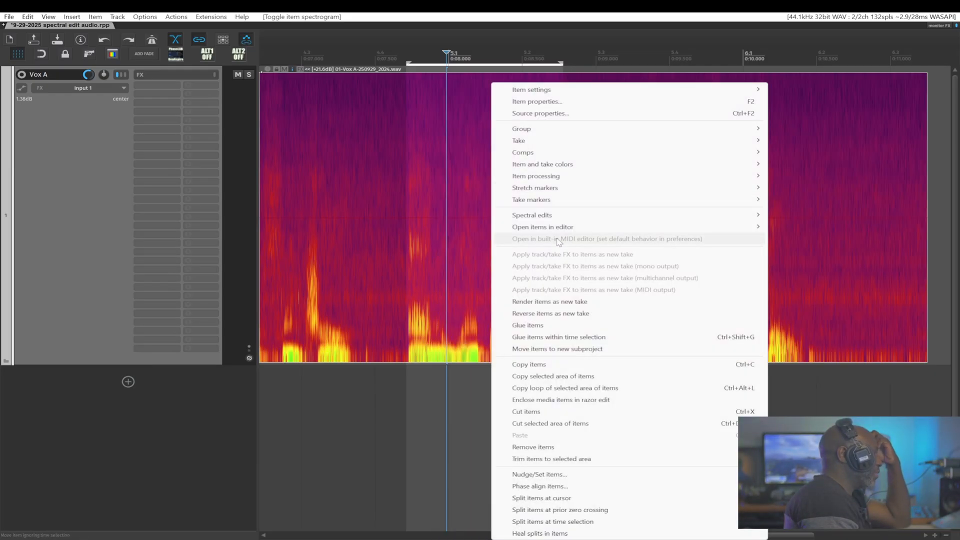
{"action": "left_click", "coordinate": [158, 19]}
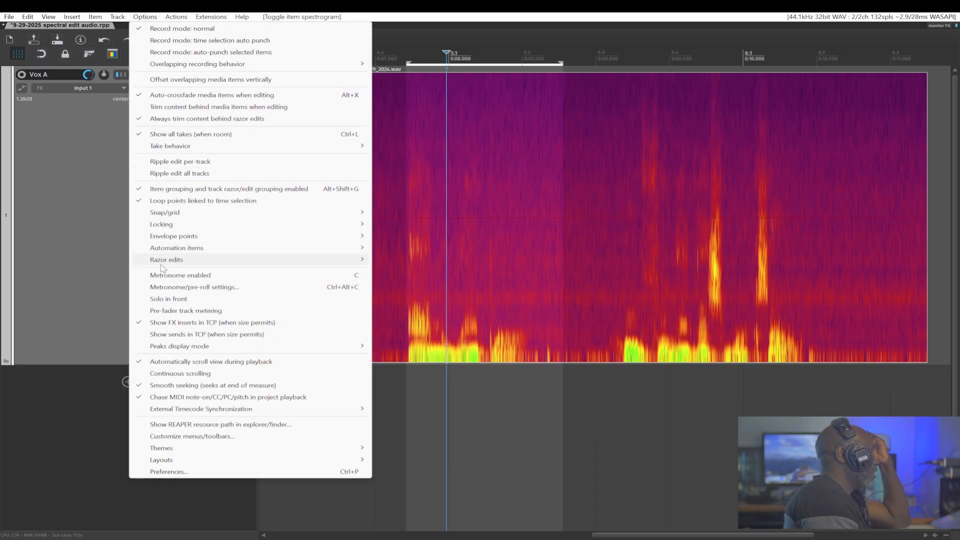
{"action": "mouse_move", "coordinate": [156, 349]}
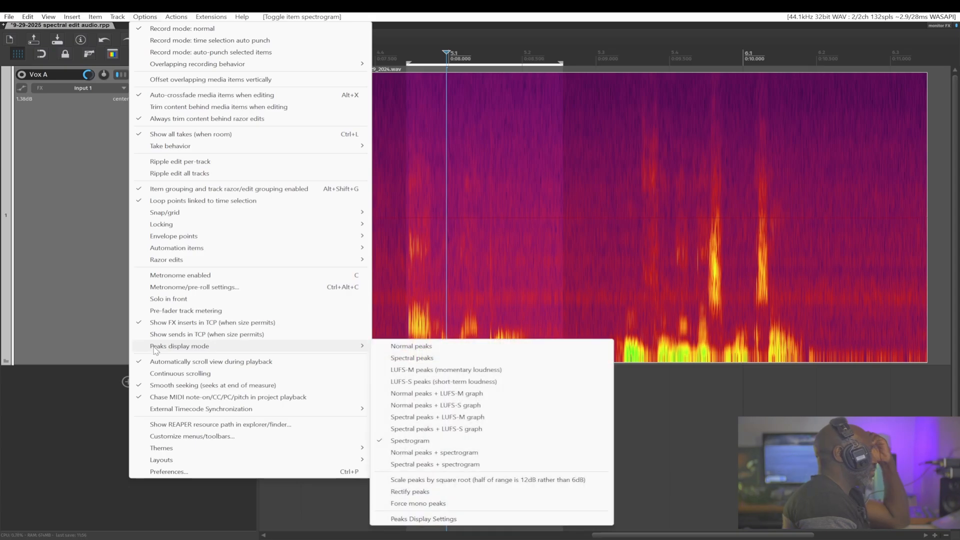
{"action": "key", "text": "Escape"}
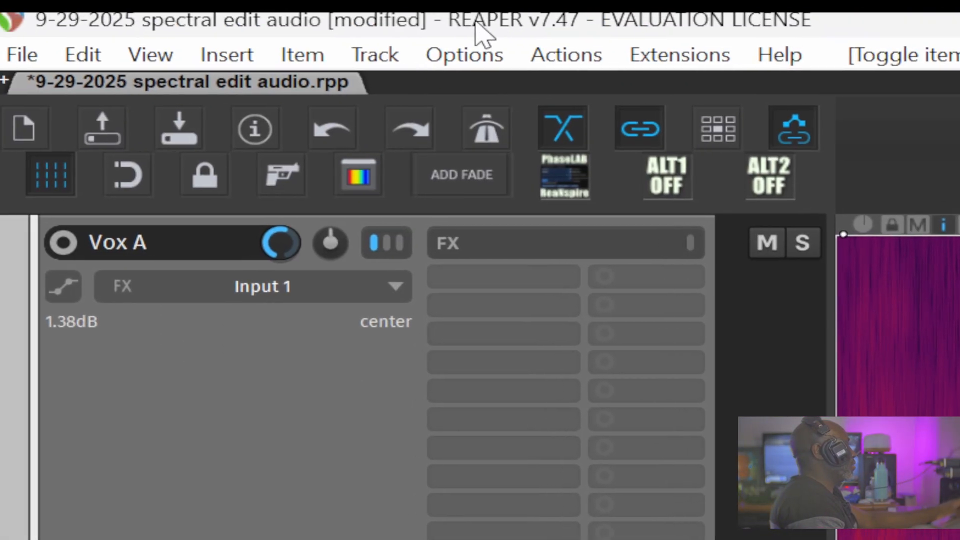
{"action": "left_click", "coordinate": [480, 55]}
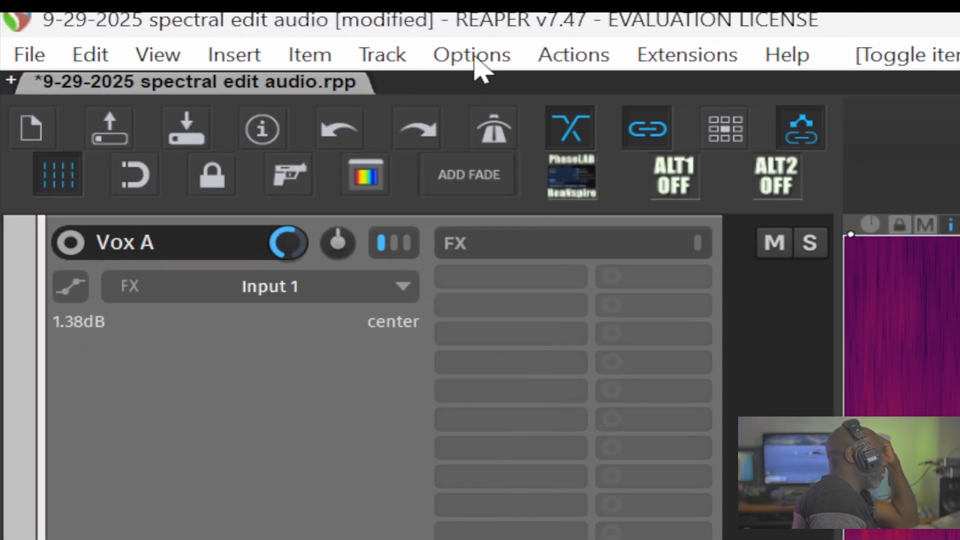
{"action": "left_click", "coordinate": [474, 56]}
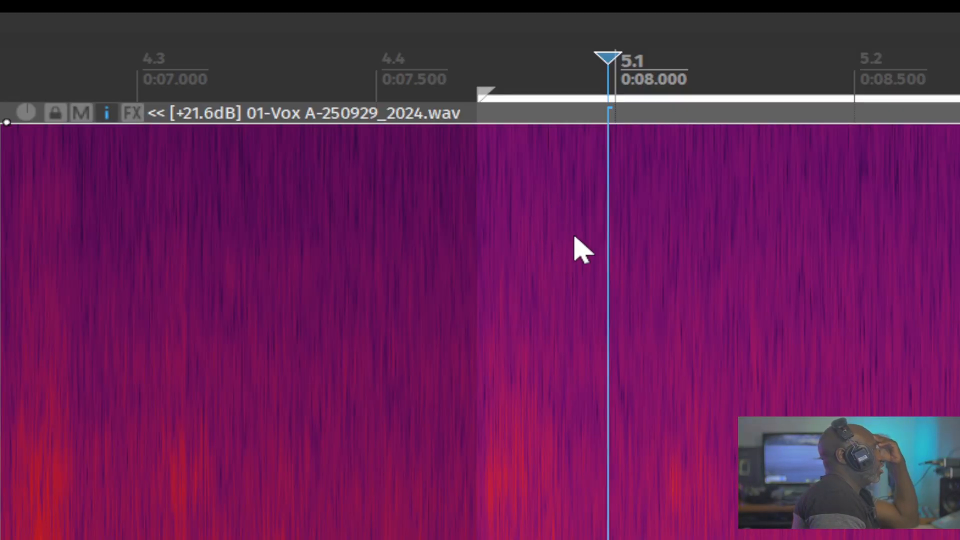
- Add a spectral edit to the vocal item within the current time selection
{"action": "right_click", "coordinate": [622, 245]}
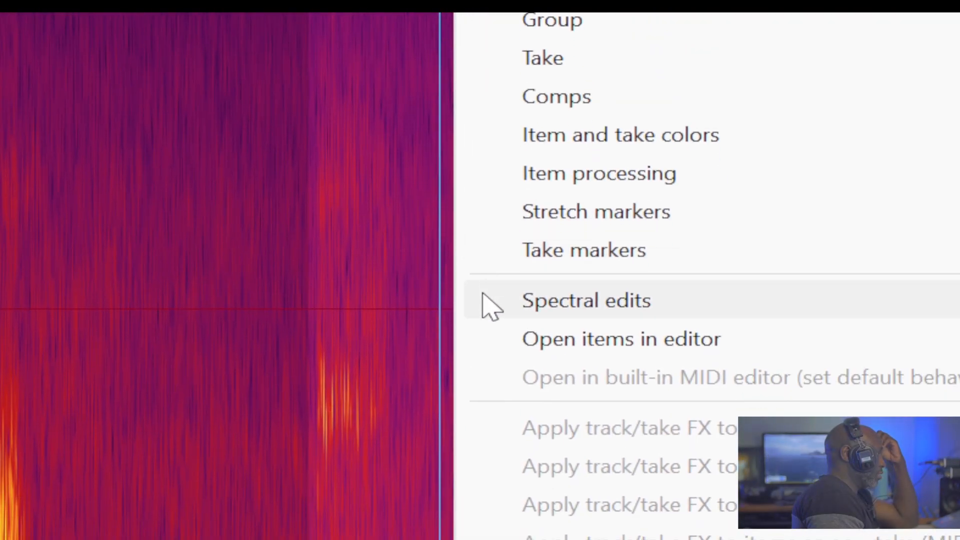
{"action": "mouse_move", "coordinate": [586, 300]}
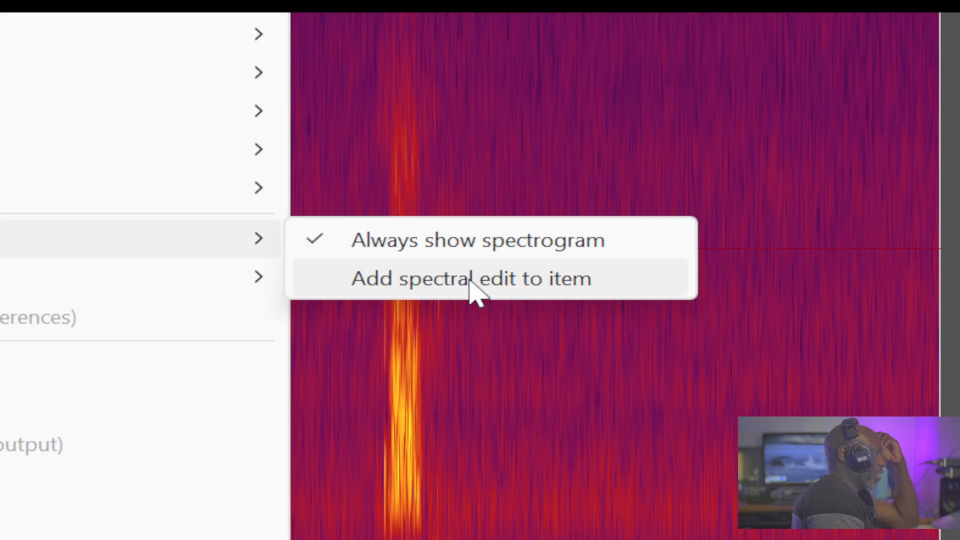
{"action": "left_click", "coordinate": [473, 292]}
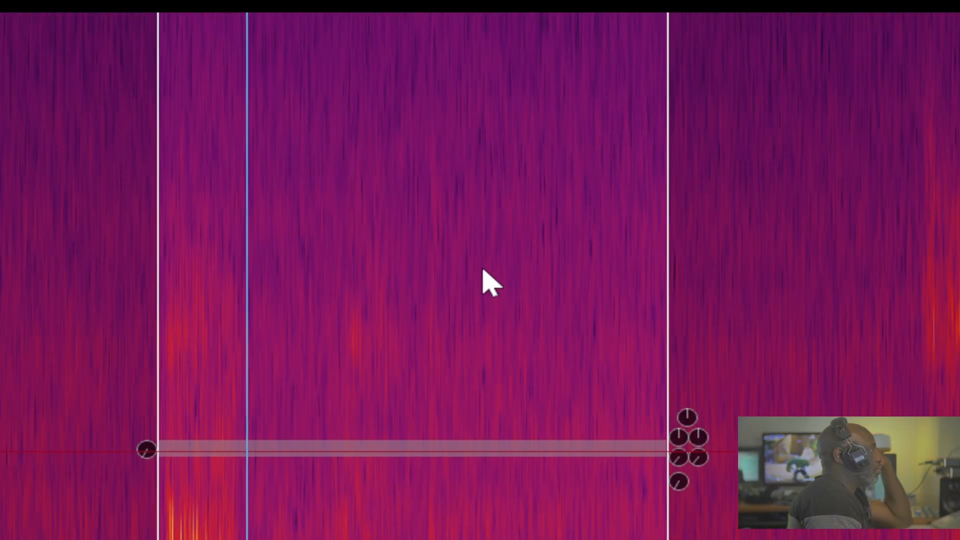
- Raise the spectral region's gain to 11.75 dB
{"action": "mouse_move", "coordinate": [465, 300]}
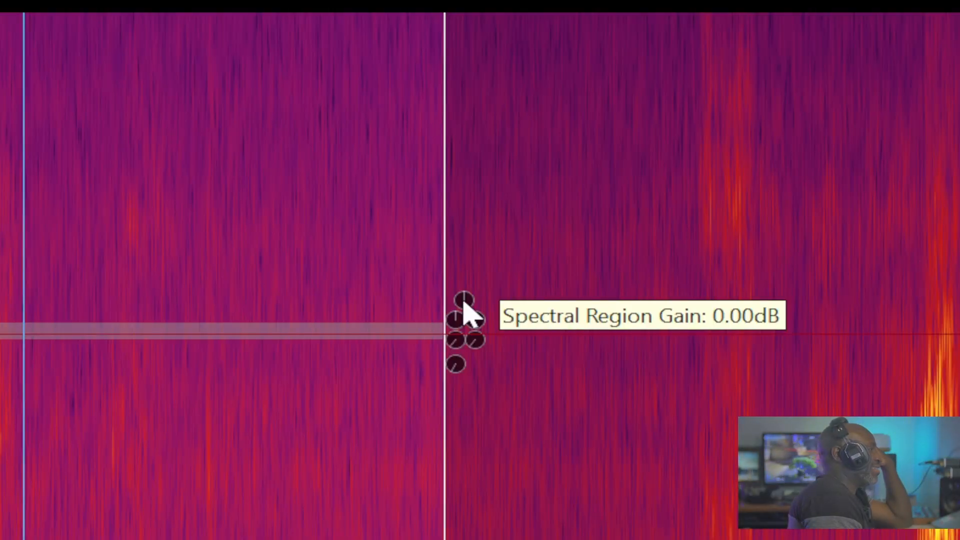
{"action": "left_click_drag", "start_coordinate": [464, 302], "coordinate": [460, 253]}
{"action": "scroll", "coordinate": [467, 268], "scroll_direction": "left", "scroll_amount": 5}
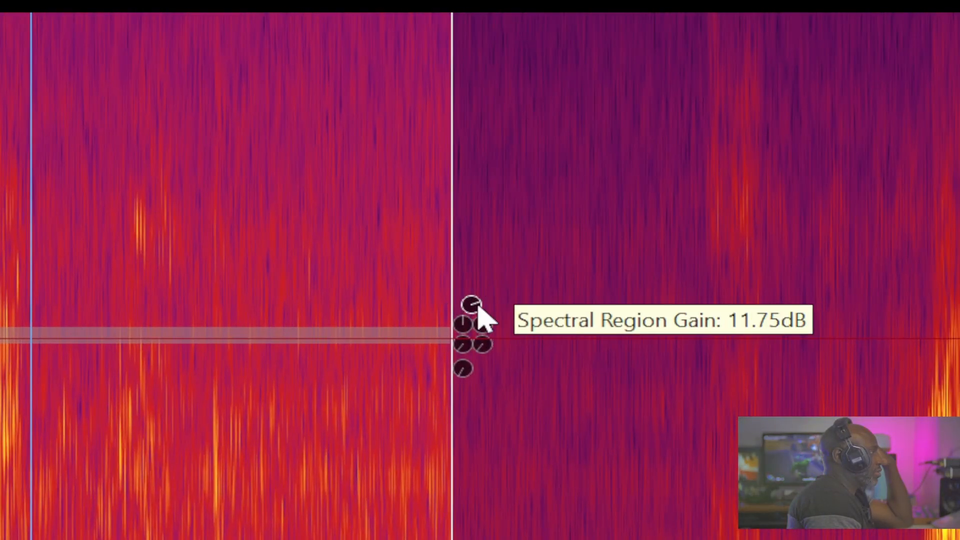
- Reset the spectral region's gain to 0 dB and check its other controls, including the gate floor
{"action": "double_click", "coordinate": [477, 307]}
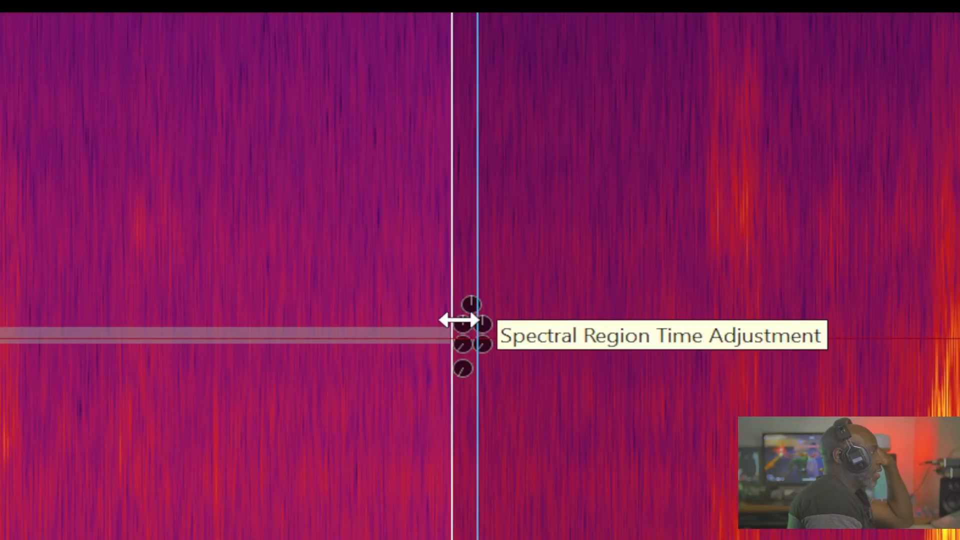
{"action": "mouse_move", "coordinate": [467, 325]}
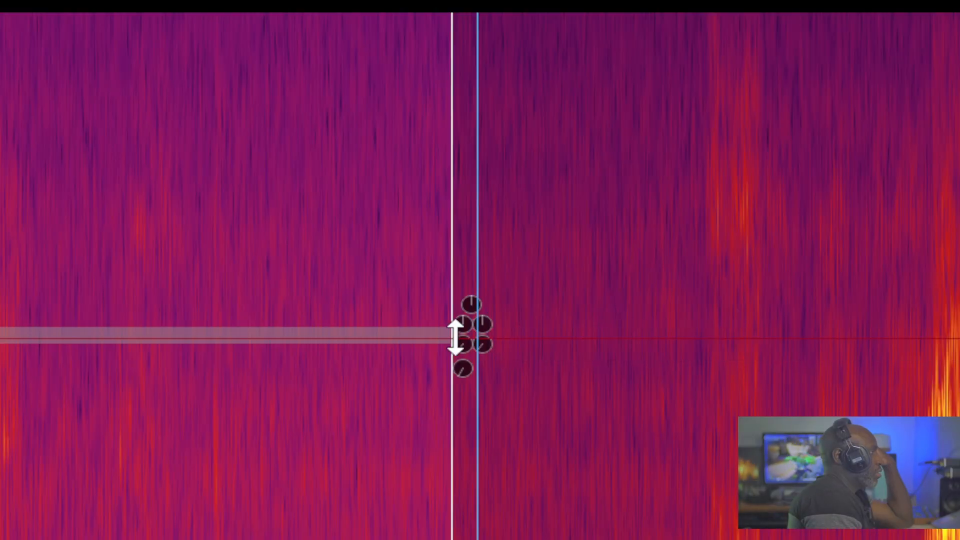
{"action": "mouse_move", "coordinate": [463, 350]}
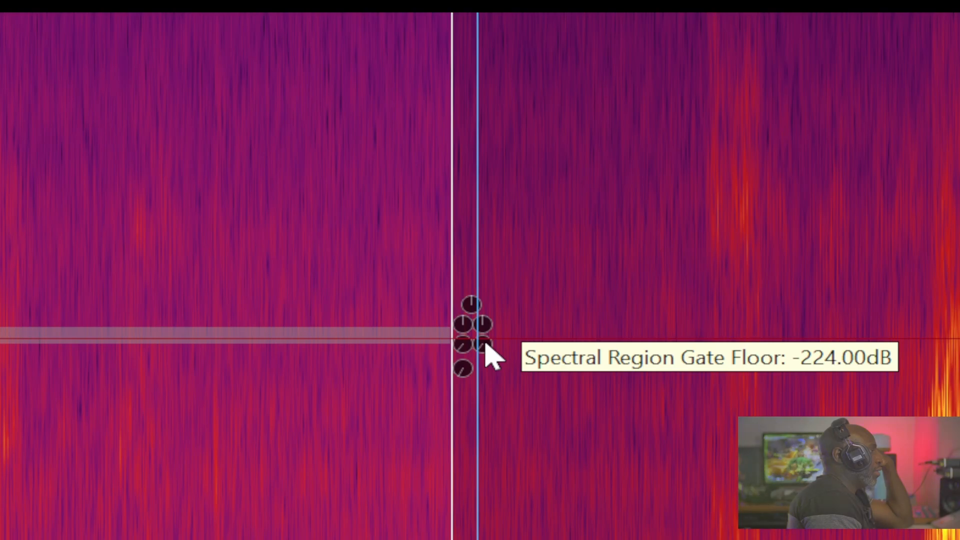
{"action": "mouse_move", "coordinate": [464, 373]}
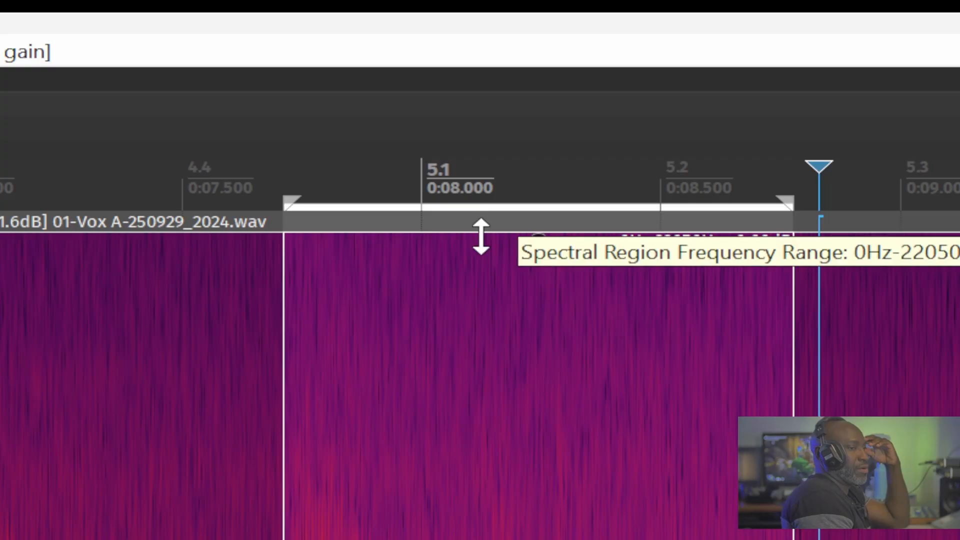
- Narrow the spectral region to 4215–5268 Hz and move its start to just before the selected vocal phrase
{"action": "left_click_drag", "start_coordinate": [481, 237], "coordinate": [497, 520]}
{"action": "left_click_drag", "start_coordinate": [482, 275], "coordinate": [470, 420]}
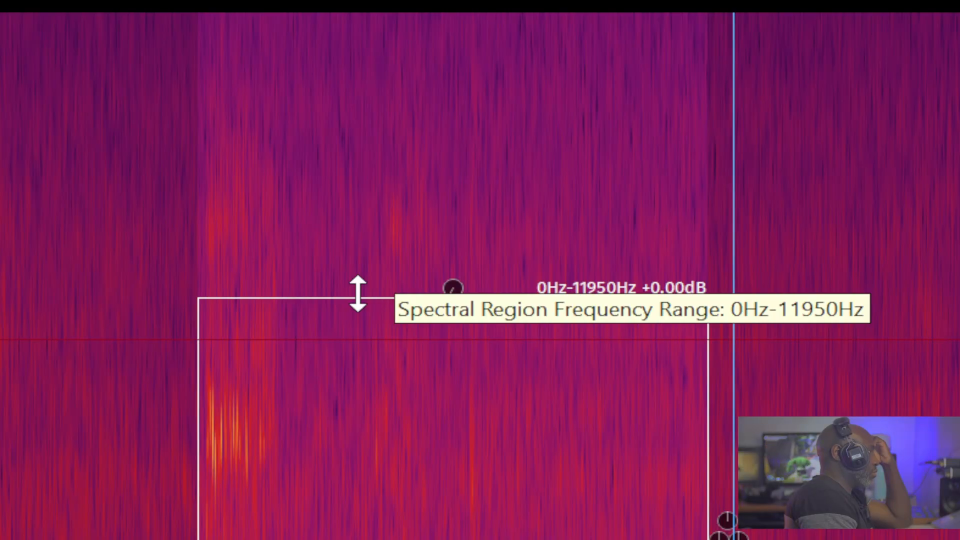
{"action": "left_click_drag", "start_coordinate": [358, 298], "coordinate": [347, 377]}
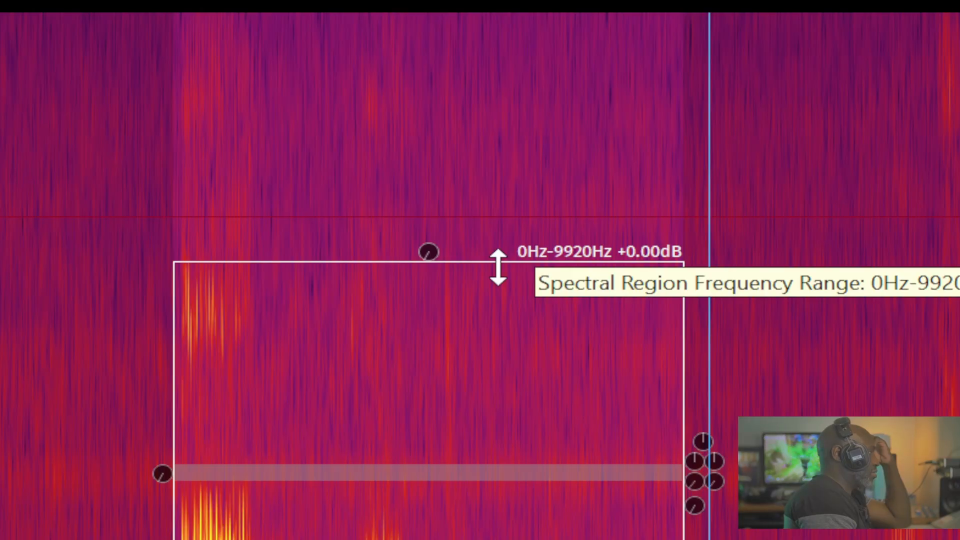
{"action": "left_click_drag", "start_coordinate": [498, 268], "coordinate": [497, 291]}
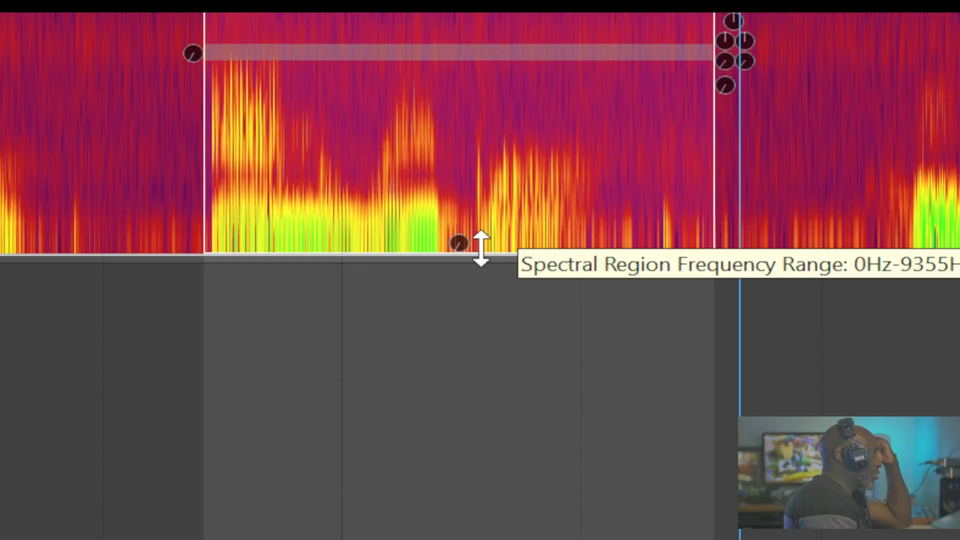
{"action": "left_click_drag", "start_coordinate": [481, 248], "coordinate": [480, 202]}
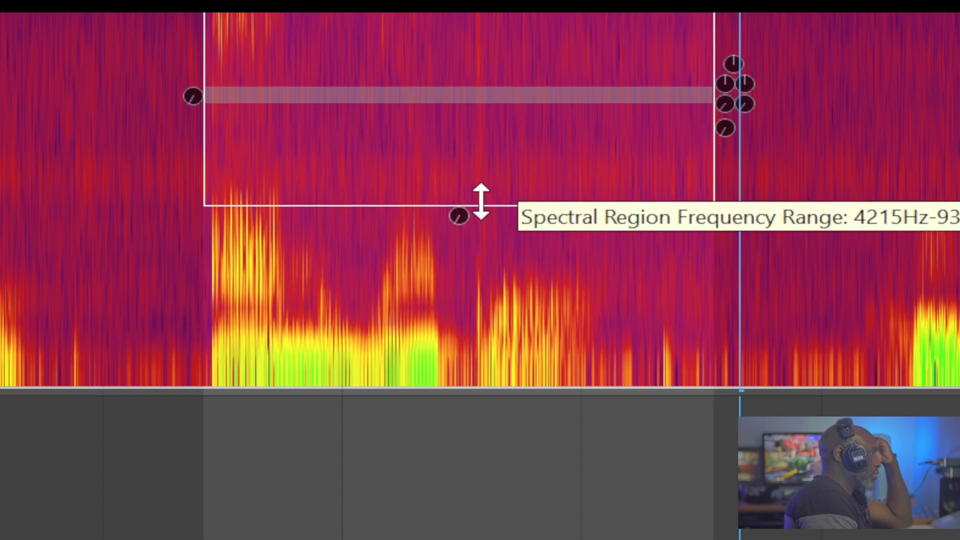
{"action": "left_click_drag", "start_coordinate": [479, 241], "coordinate": [491, 378]}
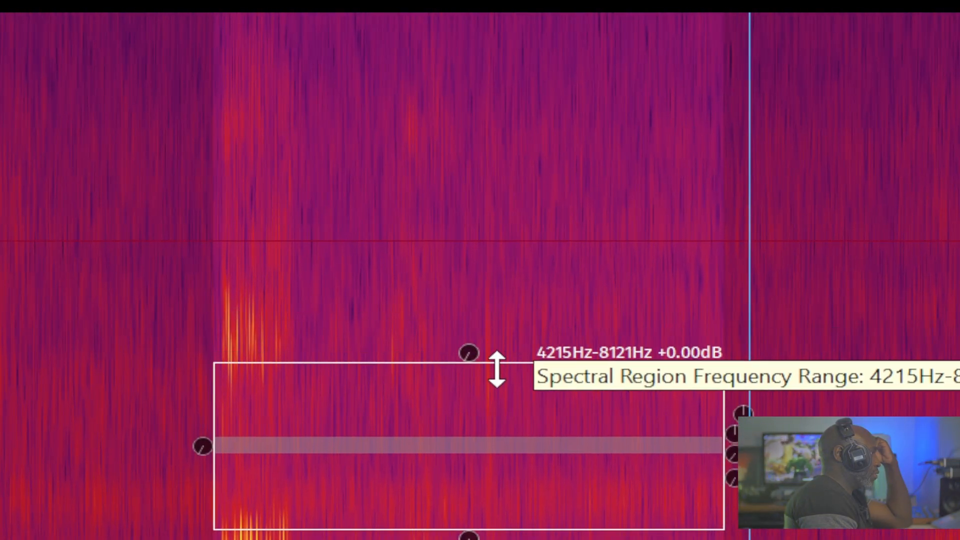
{"action": "left_click_drag", "start_coordinate": [483, 298], "coordinate": [482, 338]}
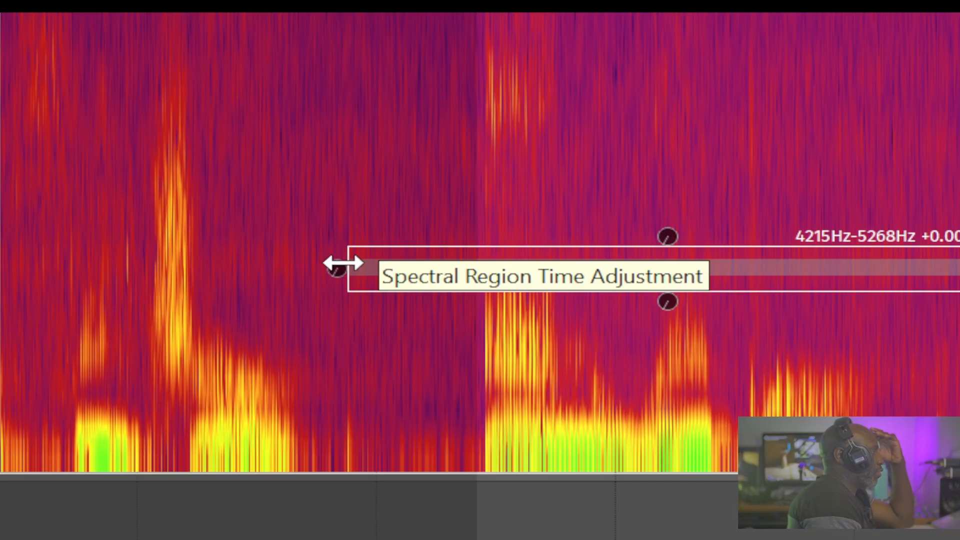
{"action": "left_click_drag", "start_coordinate": [343, 263], "coordinate": [460, 268]}
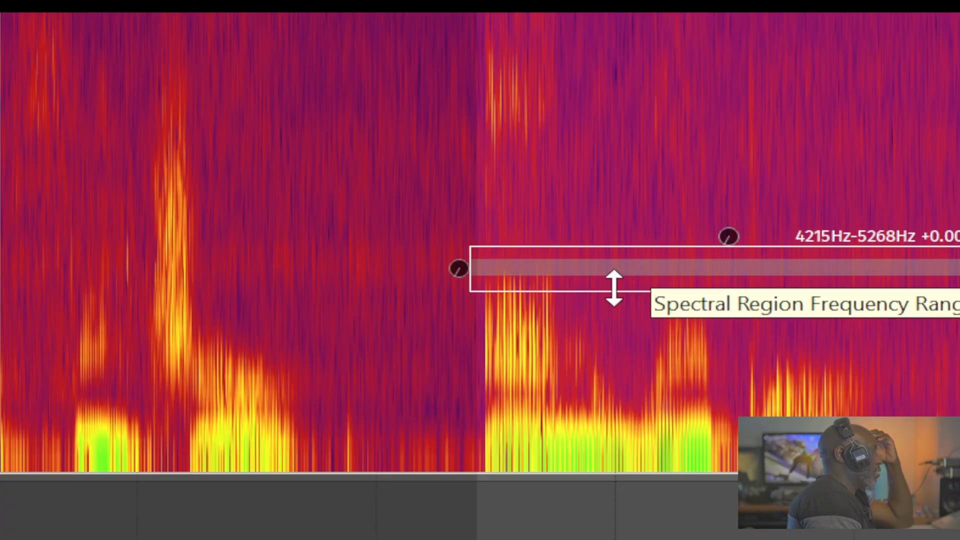
- Set the take processor FFT size for the spectral edit to 4096 points
{"action": "right_click", "coordinate": [614, 276]}
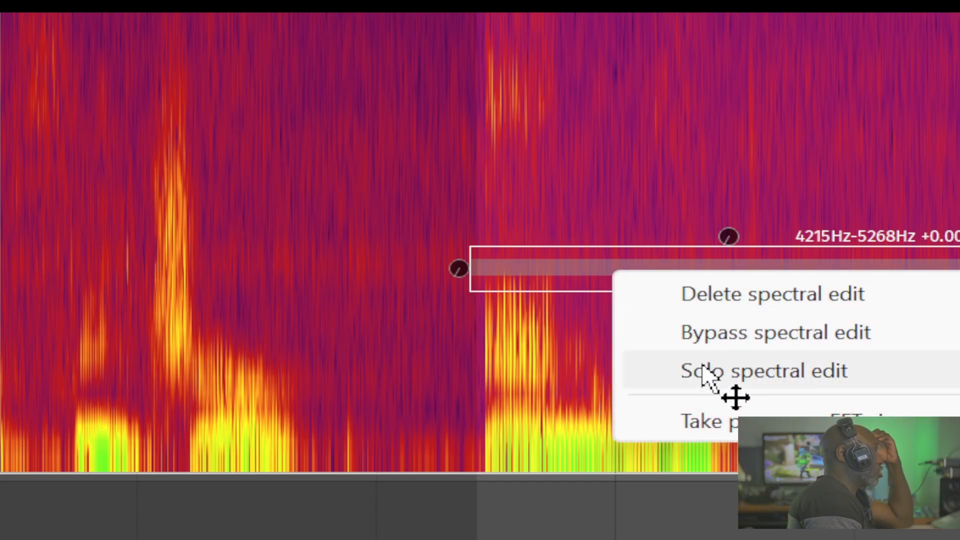
{"action": "mouse_move", "coordinate": [701, 420]}
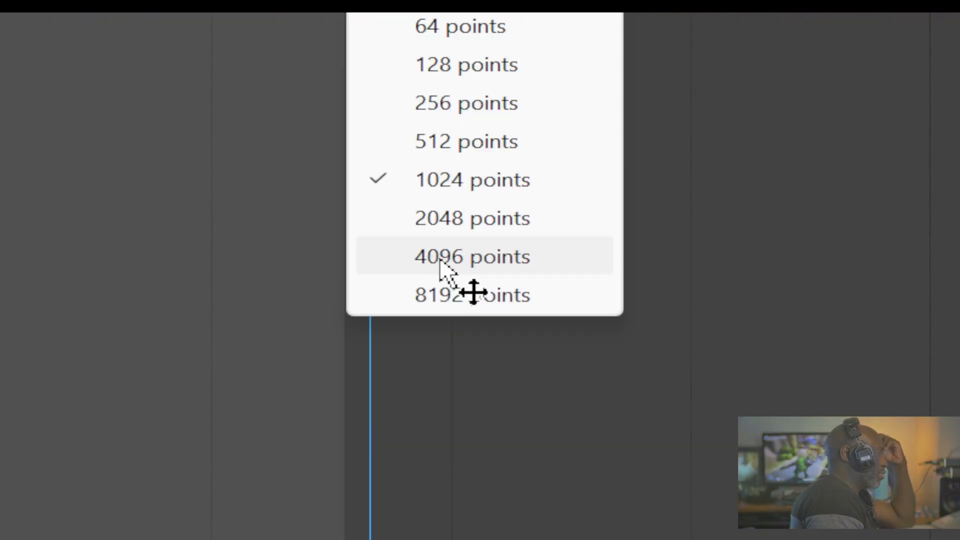
{"action": "left_click", "coordinate": [435, 257]}
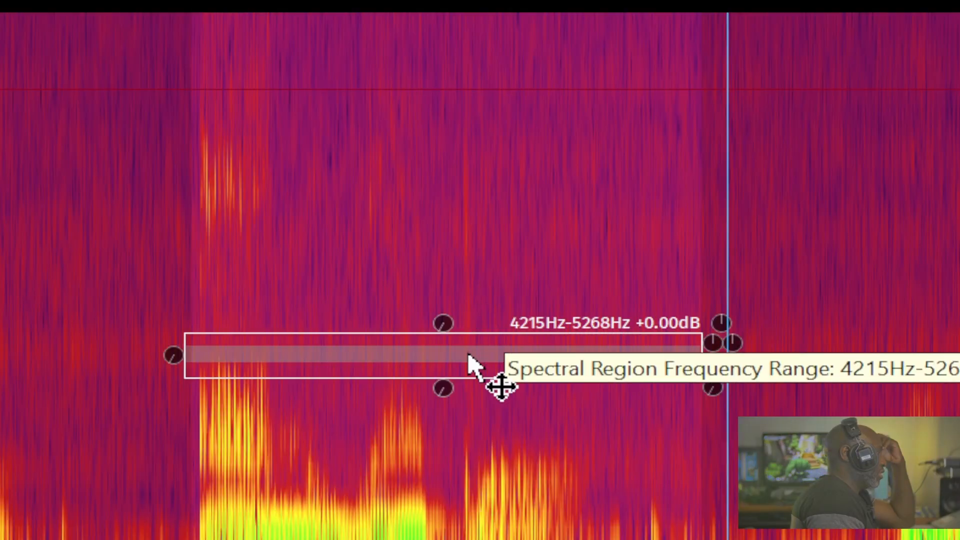
- Solo the spectral edit and move its edges so it spans from about 10.4 s to the end of the vocal item
{"action": "right_click", "coordinate": [470, 356]}
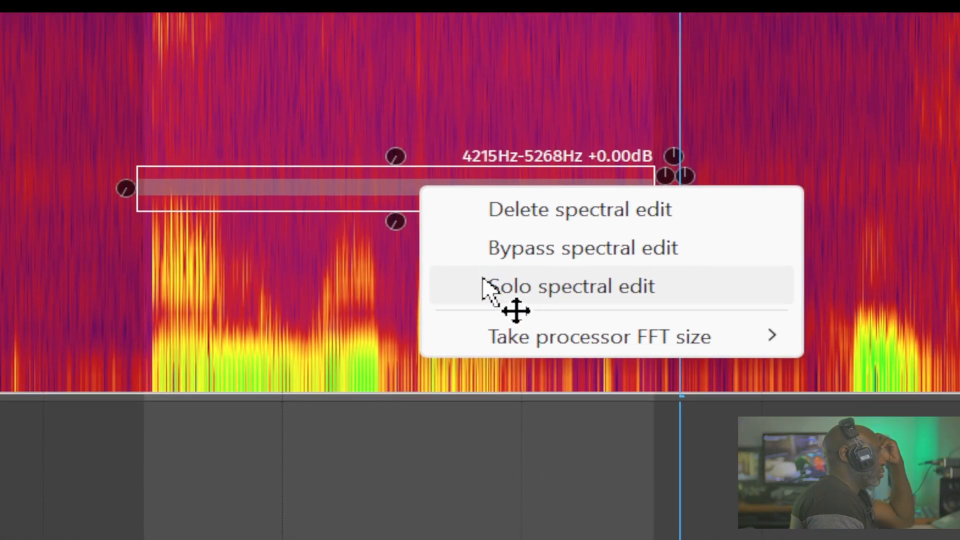
{"action": "left_click", "coordinate": [484, 286]}
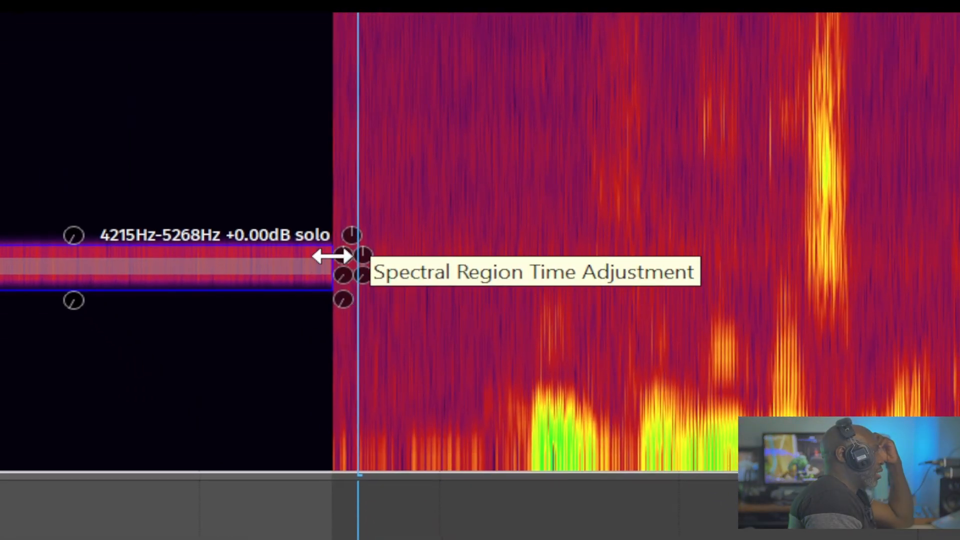
{"action": "left_click_drag", "start_coordinate": [330, 256], "coordinate": [879, 274]}
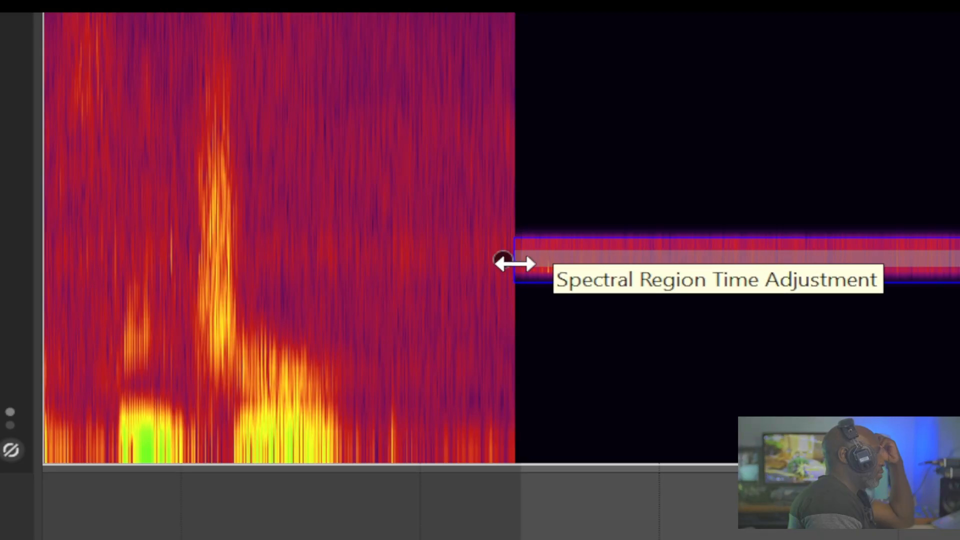
{"action": "left_click_drag", "start_coordinate": [515, 264], "coordinate": [467, 279]}
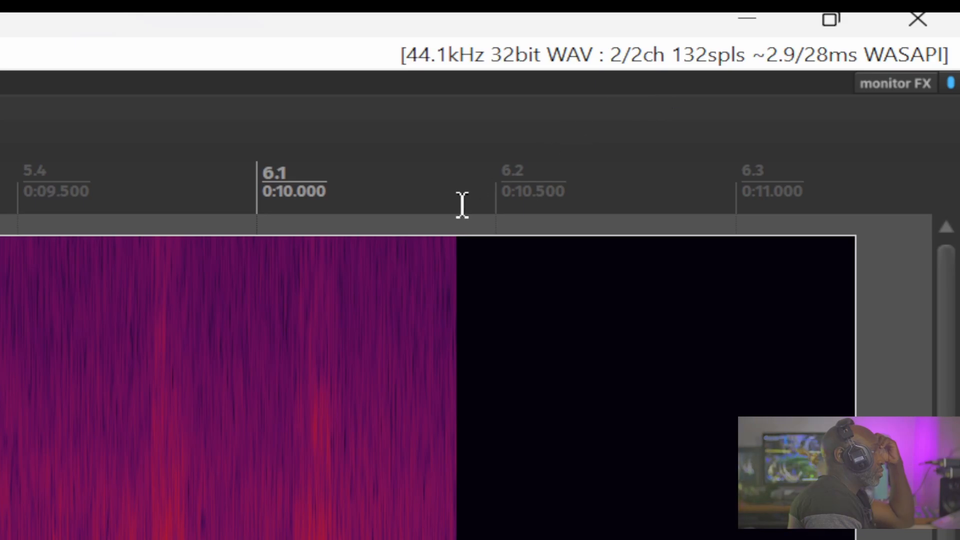
- Make a time selection over the soloed region from about 10.4 s to the item's end and play it
{"action": "left_click_drag", "start_coordinate": [465, 197], "coordinate": [850, 193]}
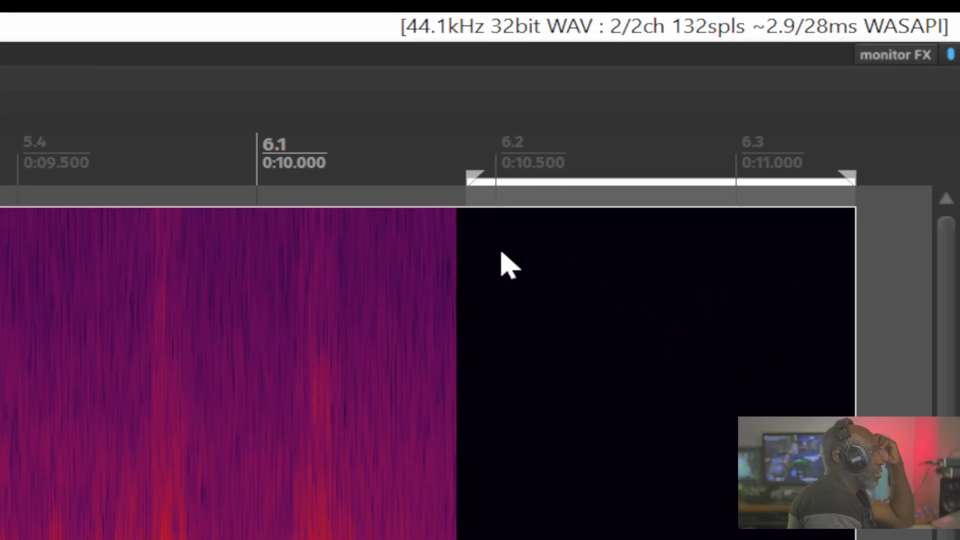
{"action": "left_click", "coordinate": [471, 165]}
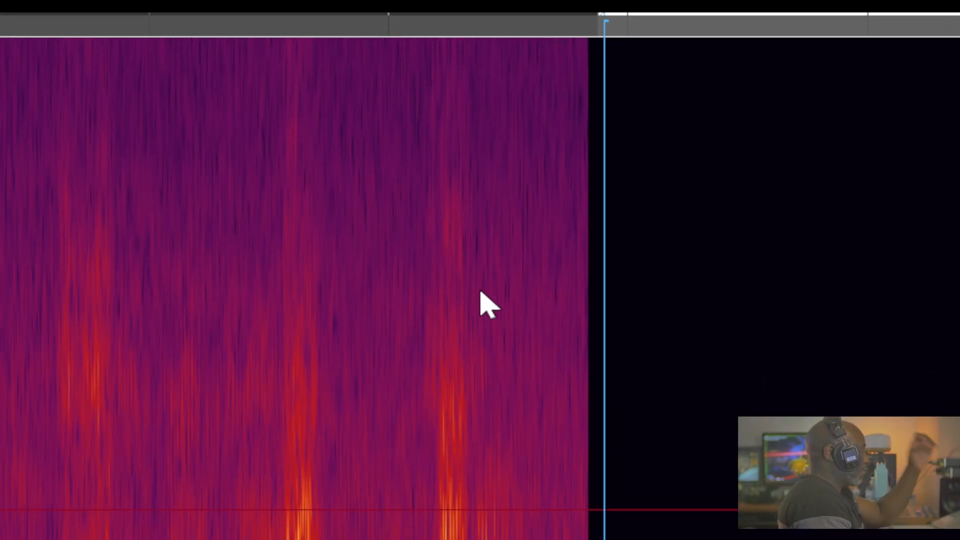
{"action": "scroll", "coordinate": [477, 268], "scroll_direction": "up", "scroll_amount": 4}
{"action": "left_click_drag", "start_coordinate": [632, 283], "coordinate": [481, 265]}
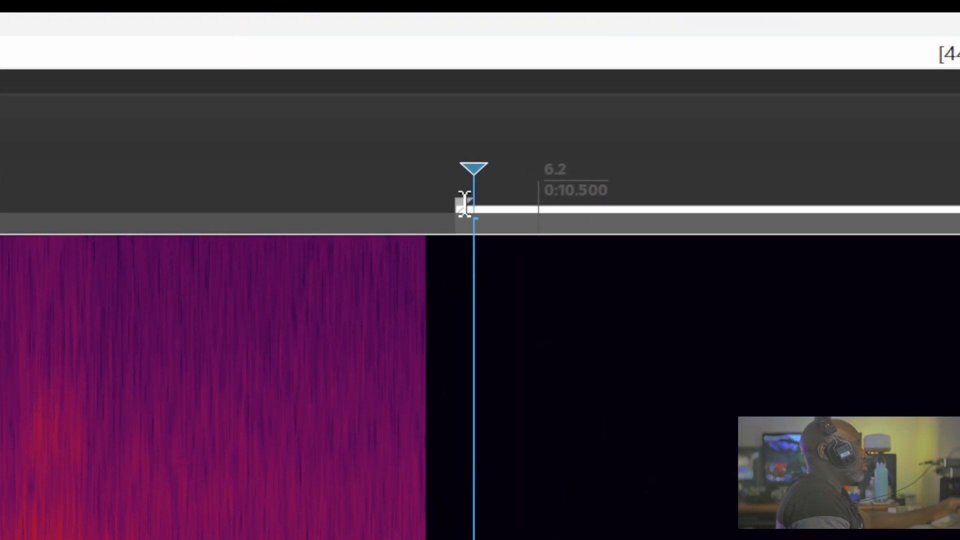
{"action": "left_click_drag", "start_coordinate": [455, 209], "coordinate": [430, 202]}
{"action": "left_click", "coordinate": [484, 262]}
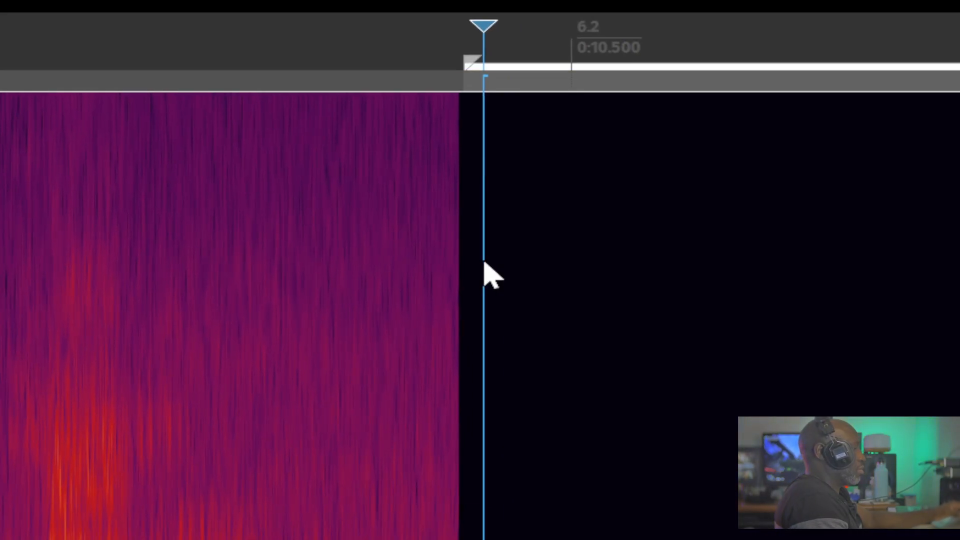
{"action": "key", "text": "Home"}
{"action": "key", "text": "space"}
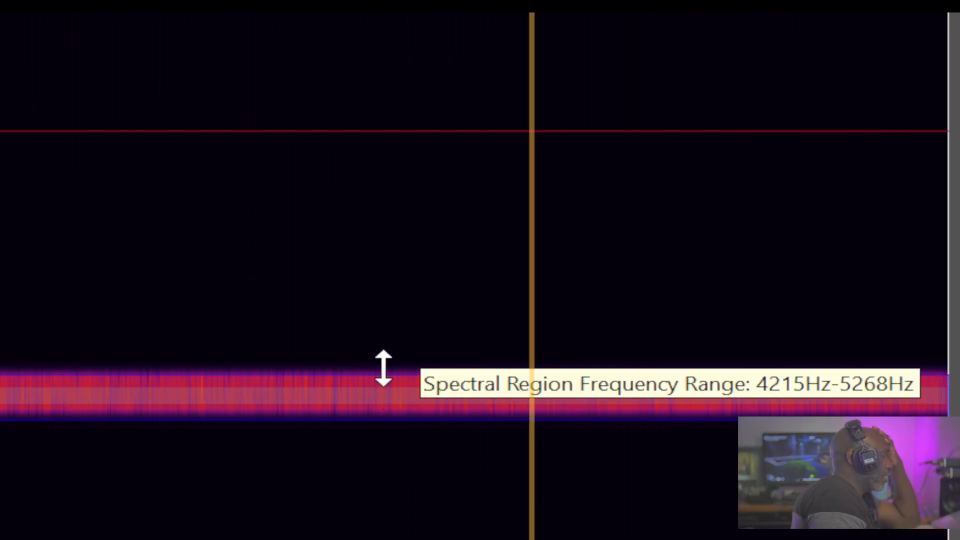
- Change the spectral region's frequency range to 2519–5371 Hz and turn off solo for the spectral edit
{"action": "left_click_drag", "start_coordinate": [383, 368], "coordinate": [406, 189]}
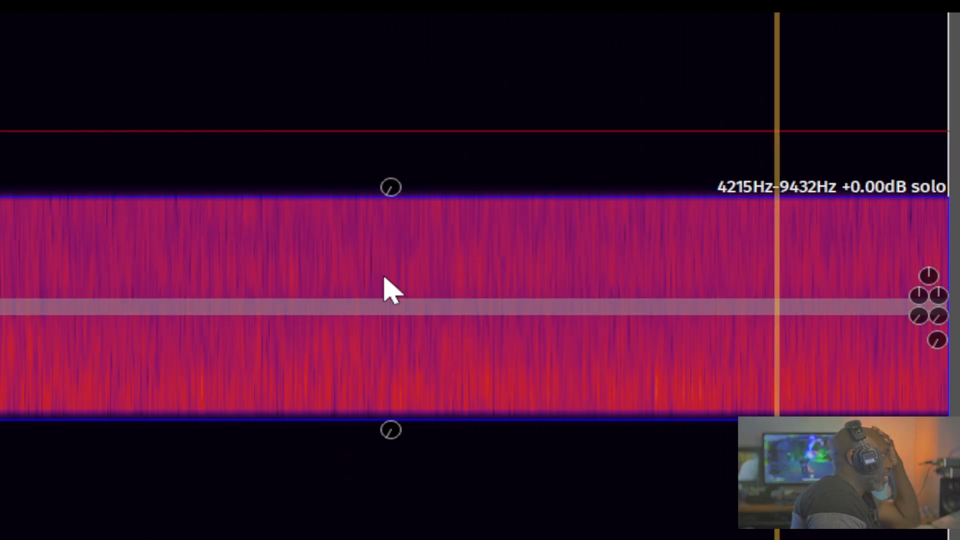
{"action": "left_click_drag", "start_coordinate": [387, 202], "coordinate": [389, 233]}
{"action": "left_click_drag", "start_coordinate": [481, 272], "coordinate": [480, 453]}
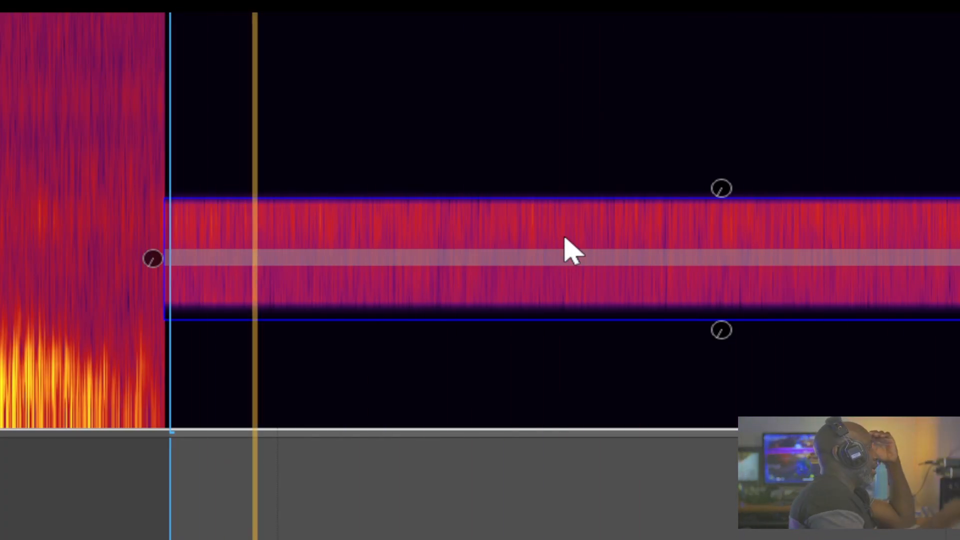
{"action": "right_click", "coordinate": [724, 261]}
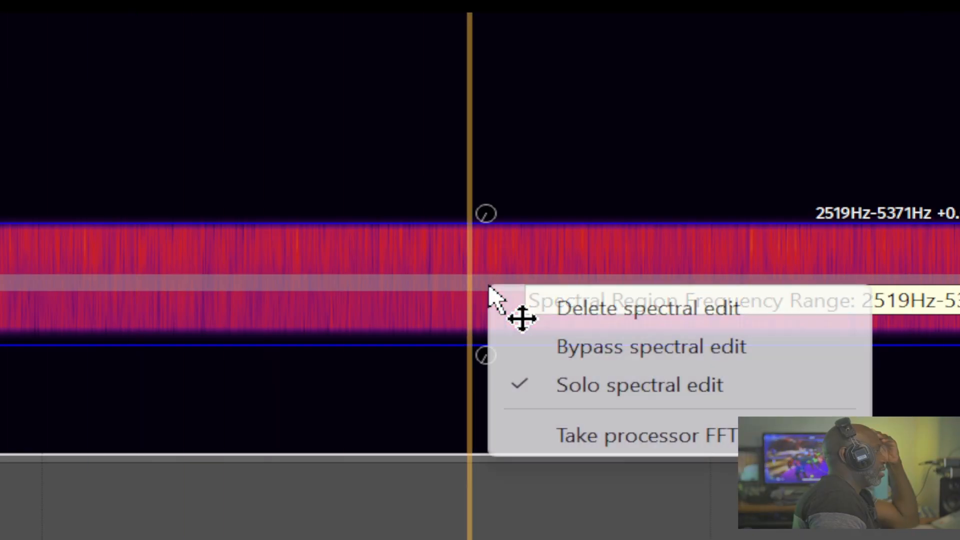
{"action": "left_click", "coordinate": [552, 386]}
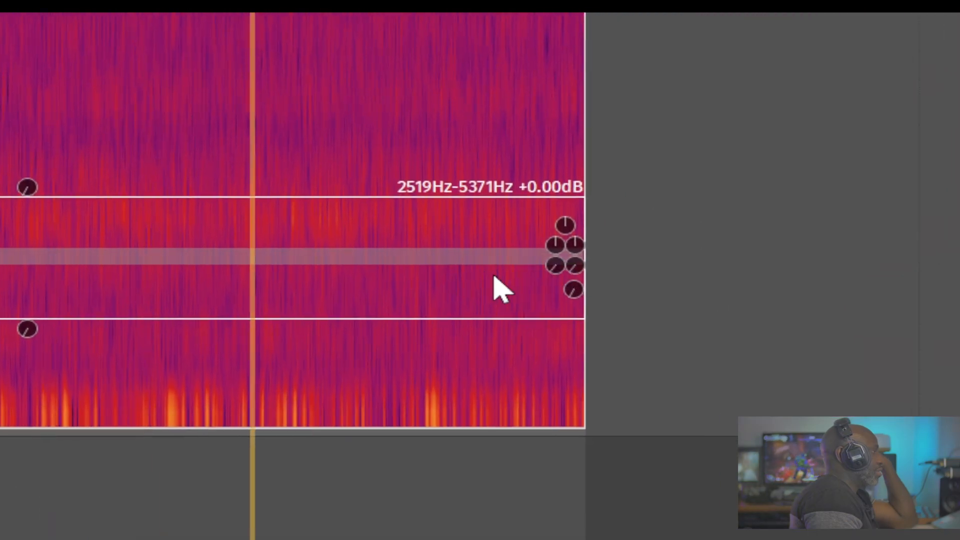
- Lower the spectral region's gain to -11.25 dB and shift its frequency range to 2544–5397 Hz
{"action": "left_click_drag", "start_coordinate": [504, 224], "coordinate": [501, 106]}
{"action": "left_click_drag", "start_coordinate": [483, 266], "coordinate": [479, 453]}
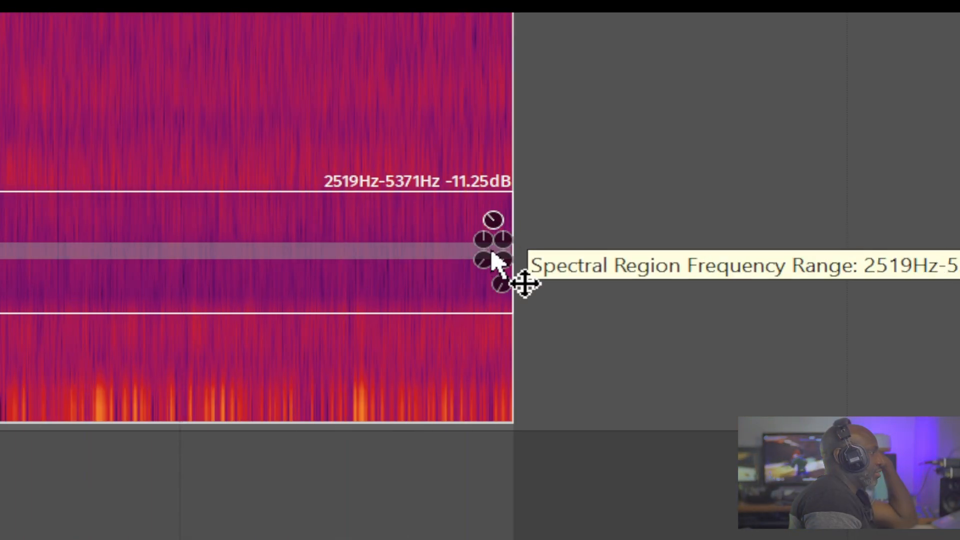
{"action": "left_click_drag", "start_coordinate": [491, 251], "coordinate": [488, 270]}
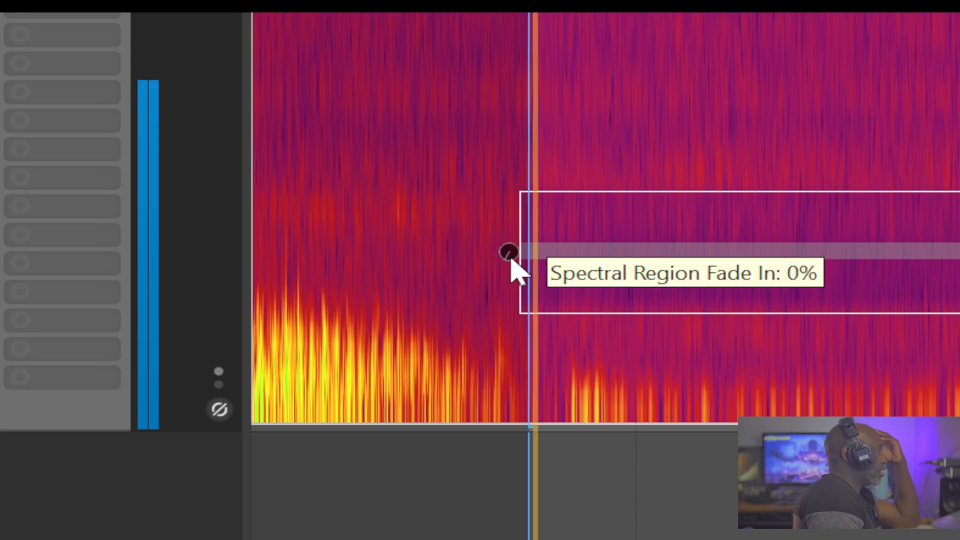
- Adjust the fade-in at the spectral region's start and lower the region's gain to -37.64 dB
{"action": "left_click_drag", "start_coordinate": [511, 260], "coordinate": [514, 157]}
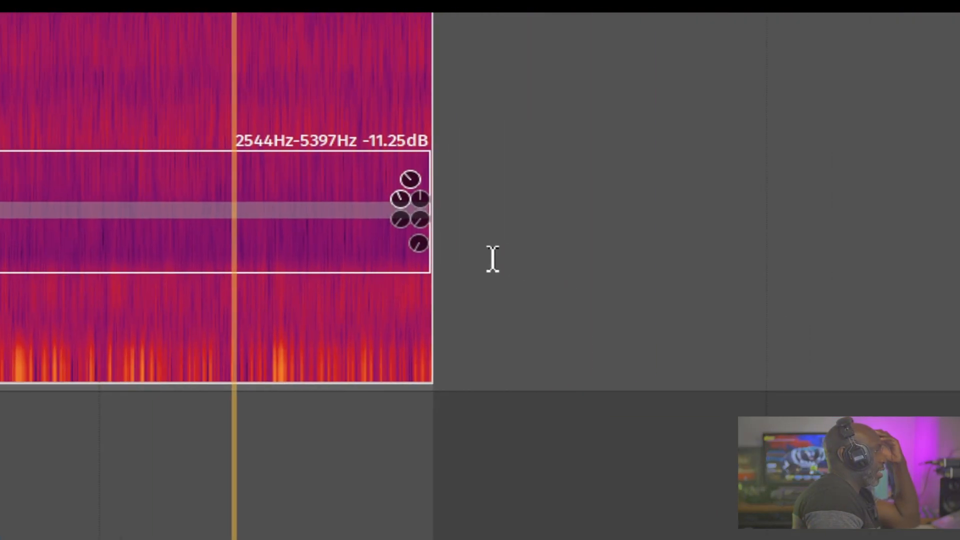
{"action": "left_click_drag", "start_coordinate": [414, 184], "coordinate": [392, 288]}
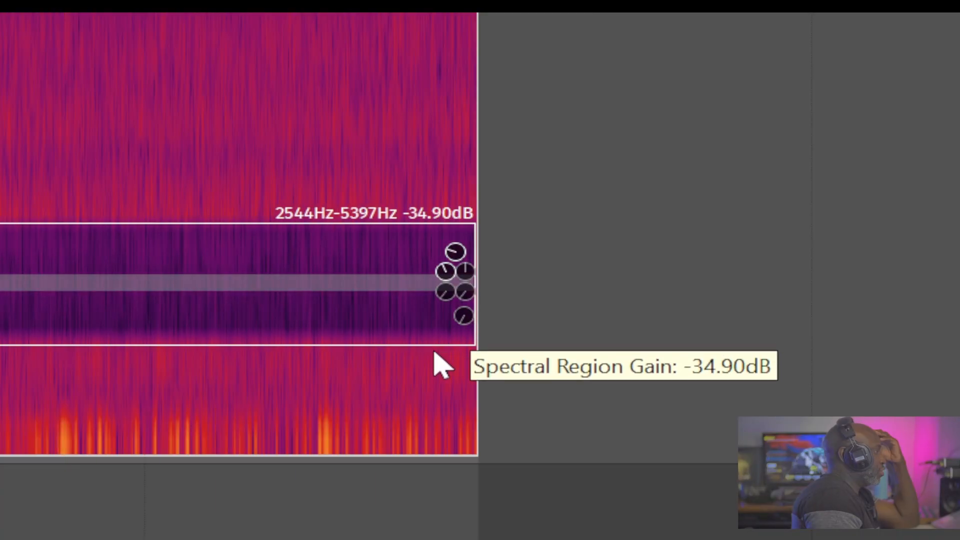
{"action": "left_click_drag", "start_coordinate": [442, 363], "coordinate": [437, 375]}
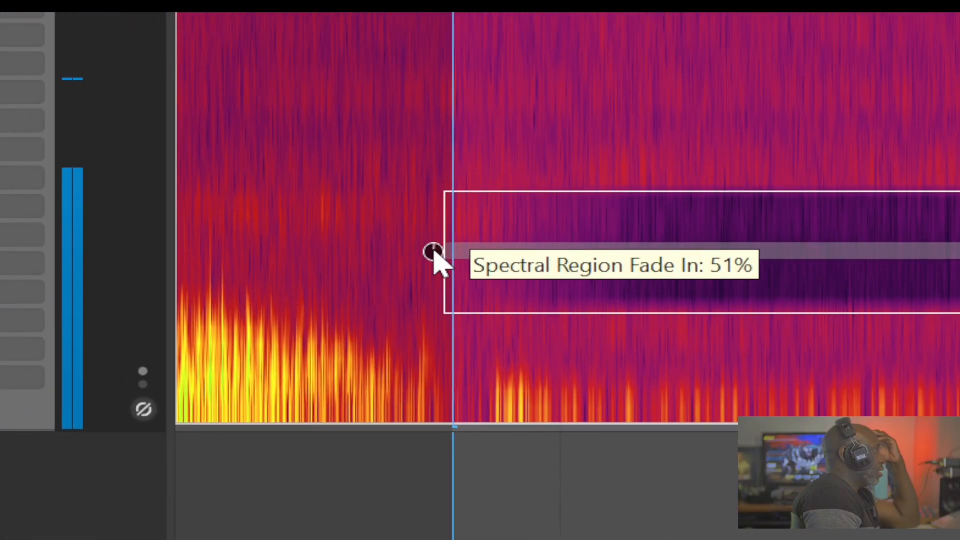
{"action": "left_click_drag", "start_coordinate": [434, 251], "coordinate": [429, 305]}
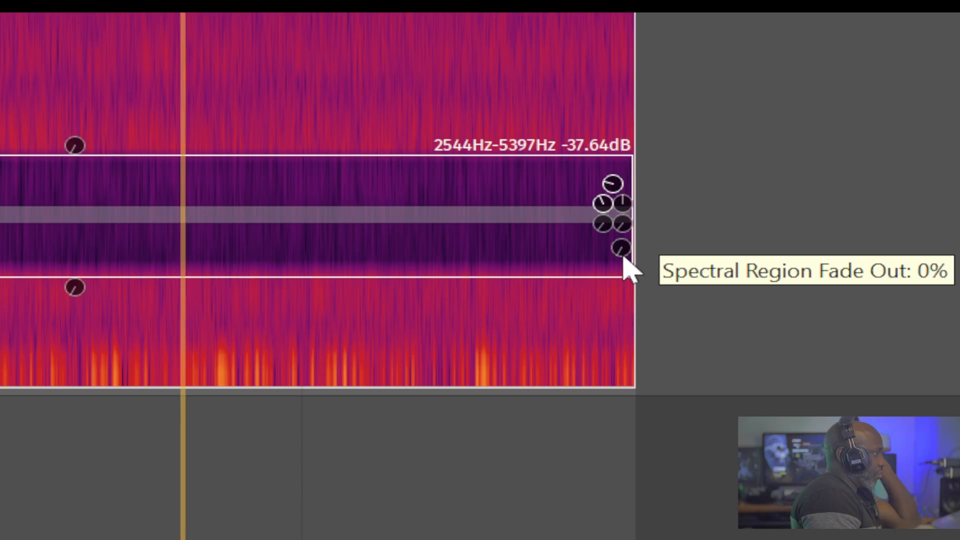
- Add a fade-out at the spectral region's end and lower its upper frequency limit to 5371 Hz
{"action": "left_click_drag", "start_coordinate": [629, 270], "coordinate": [591, 215]}
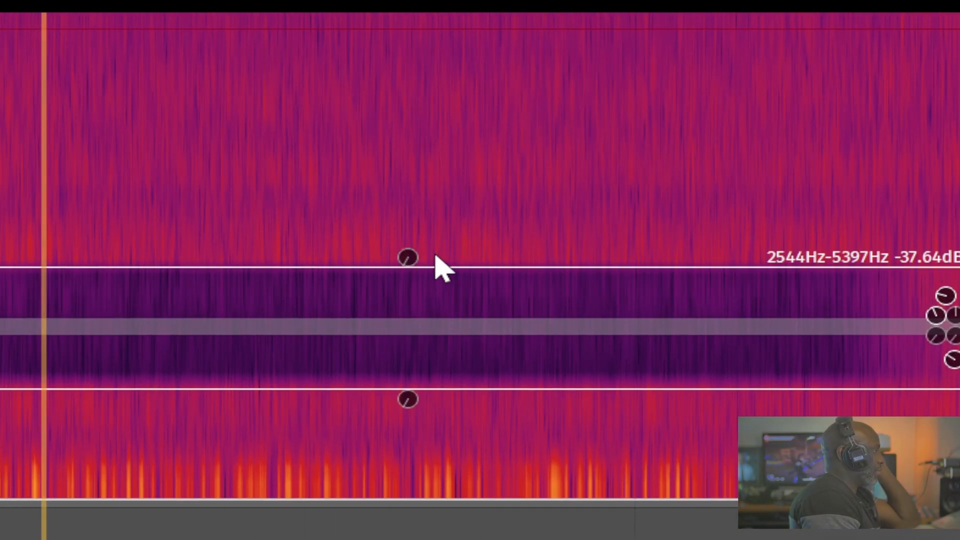
{"action": "mouse_move", "coordinate": [411, 261]}
{"action": "left_mouse_down"}
{"action": "mouse_move", "coordinate": [411, 228]}
{"action": "mouse_move", "coordinate": [412, 266]}
{"action": "left_mouse_up"}
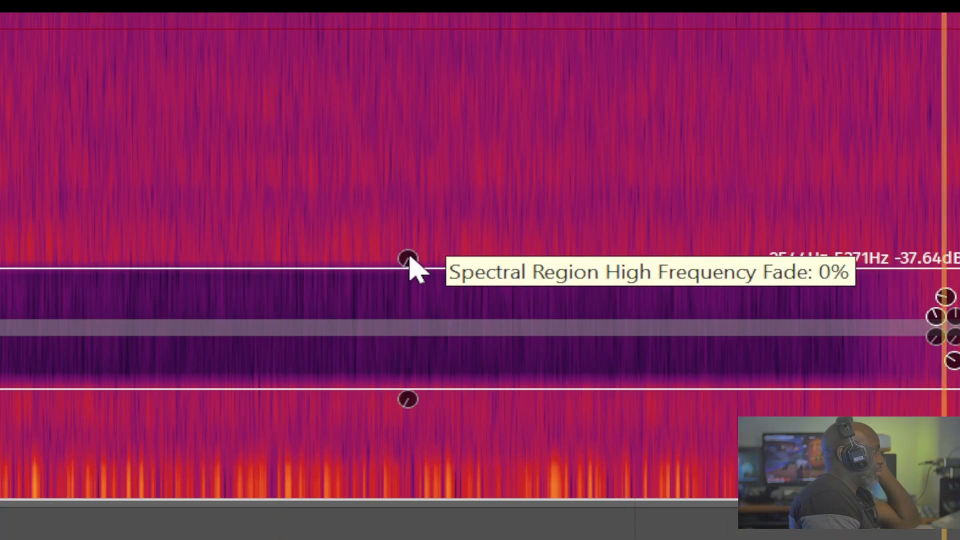
- Add a high-frequency fade and a low-frequency fade to the spectral region's upper and lower edges
{"action": "left_click_drag", "start_coordinate": [409, 261], "coordinate": [439, 122]}
{"action": "left_click_drag", "start_coordinate": [481, 271], "coordinate": [489, 236]}
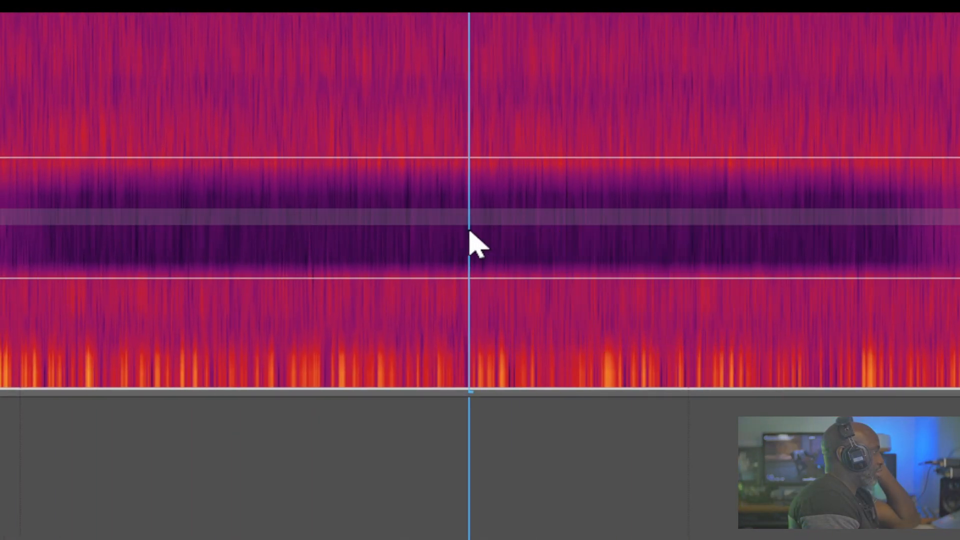
{"action": "mouse_move", "coordinate": [462, 292]}
{"action": "left_mouse_down"}
{"action": "mouse_move", "coordinate": [464, 238]}
{"action": "mouse_move", "coordinate": [459, 294]}
{"action": "left_mouse_up"}
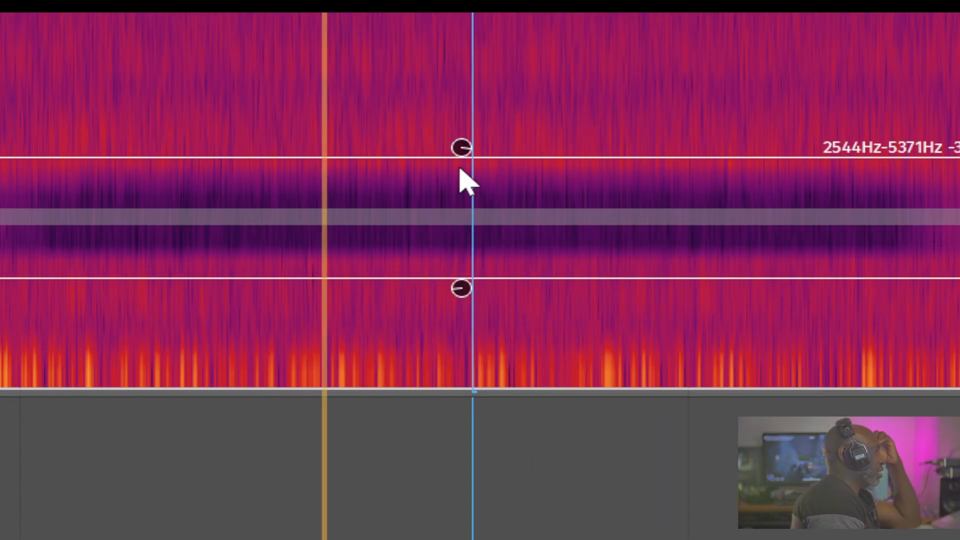
- Extend the spectral region's frequency range to 1593–9098 Hz
{"action": "left_click_drag", "start_coordinate": [458, 156], "coordinate": [482, 253]}
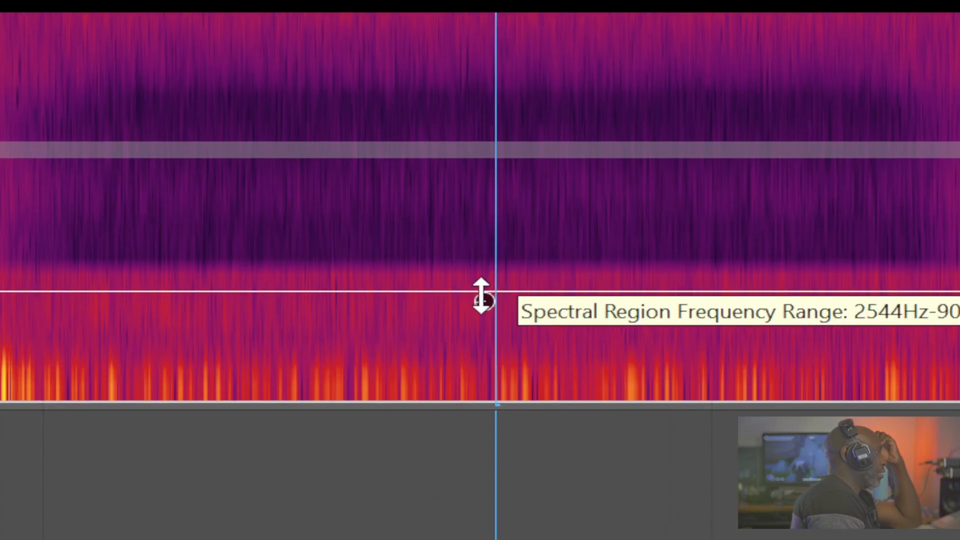
{"action": "left_click_drag", "start_coordinate": [483, 358], "coordinate": [481, 399]}
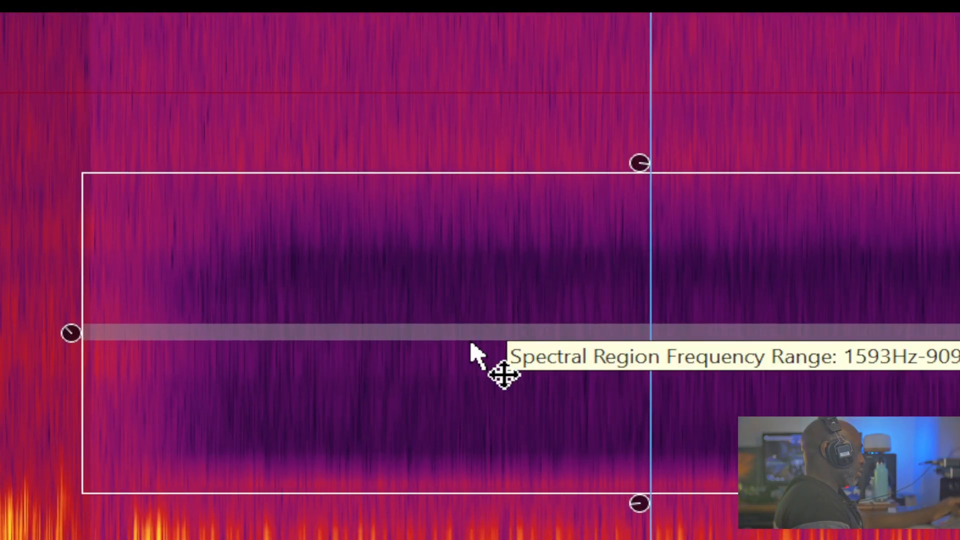
- Delete the spectral edit from the vocal recording
{"action": "scroll", "coordinate": [516, 336], "scroll_direction": "down", "scroll_amount": 2}
{"action": "scroll", "coordinate": [501, 185], "scroll_direction": "down", "scroll_amount": 3}
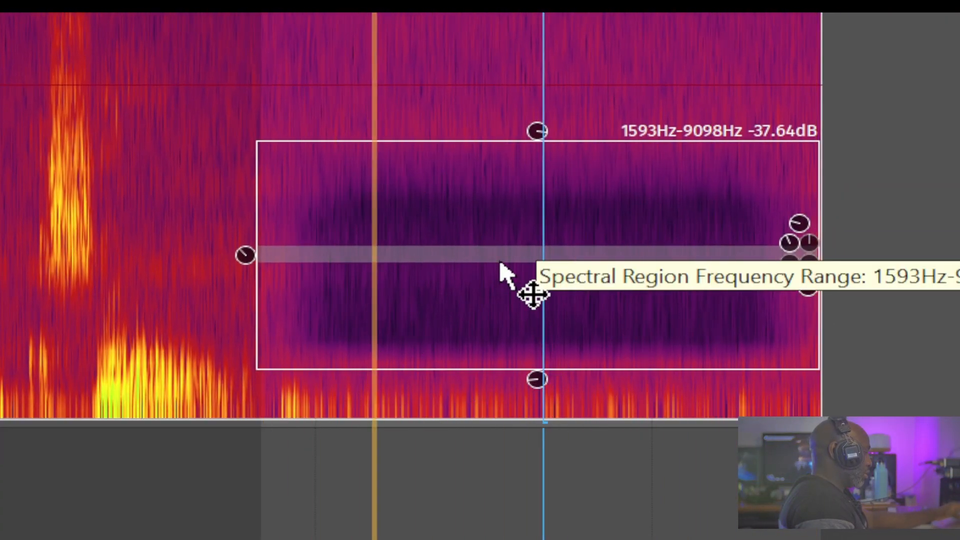
{"action": "right_click", "coordinate": [501, 266]}
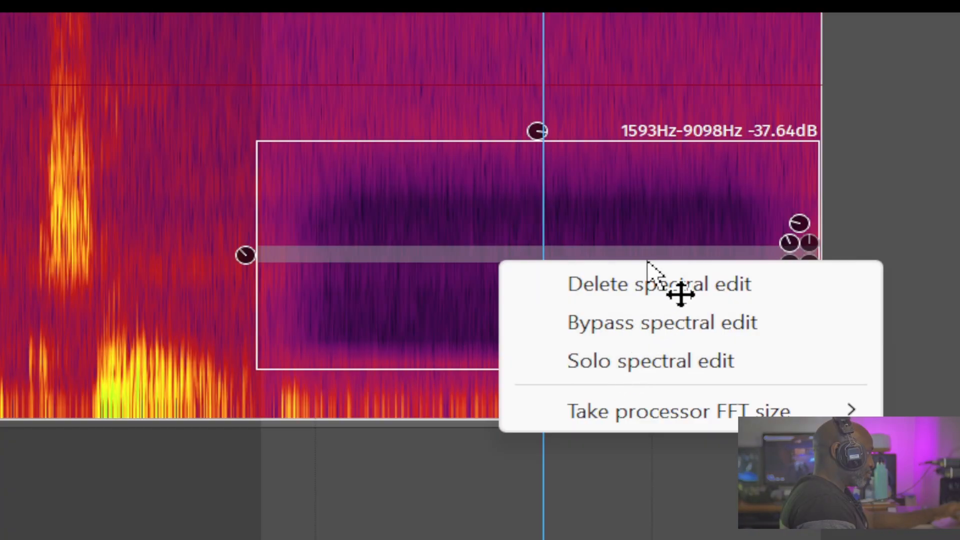
{"action": "left_click", "coordinate": [609, 282]}
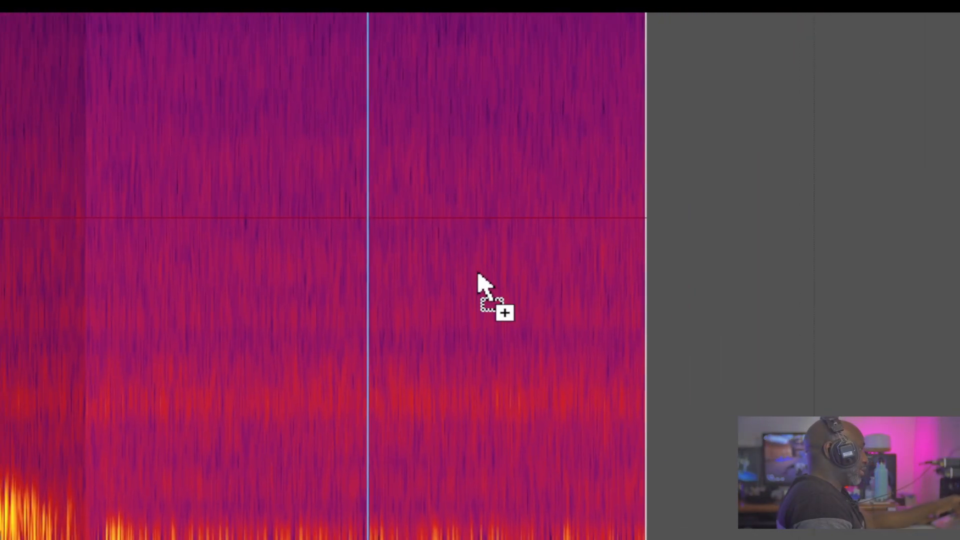
- Set the time selection to cover the whole vocal item
{"action": "scroll", "coordinate": [654, 143], "scroll_direction": "down", "scroll_amount": 2}
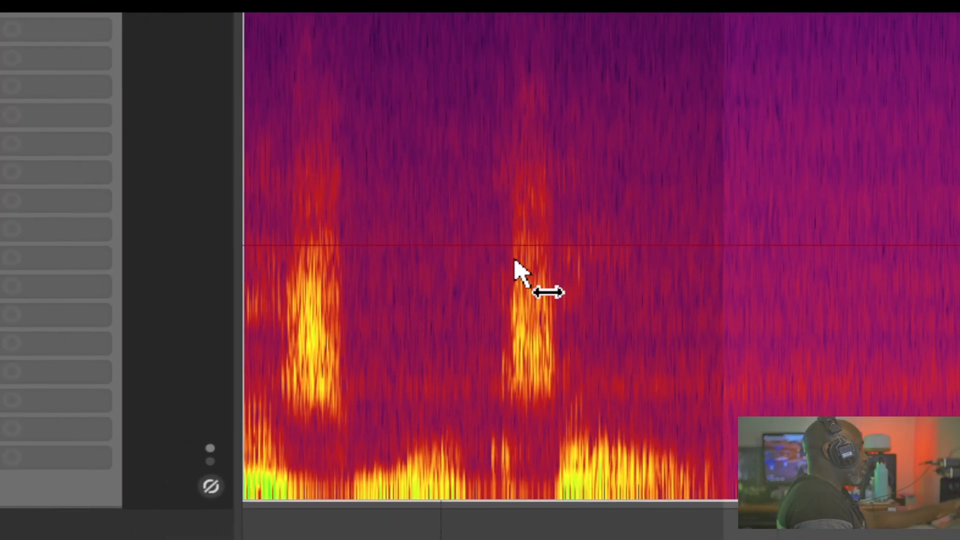
{"action": "scroll", "coordinate": [514, 260], "scroll_direction": "down", "scroll_amount": 2}
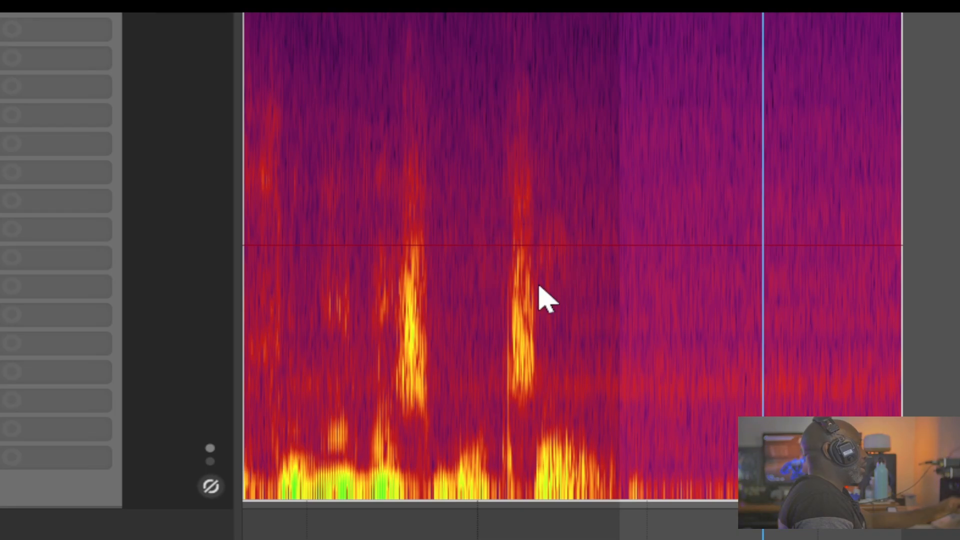
{"action": "double_click", "coordinate": [539, 327]}
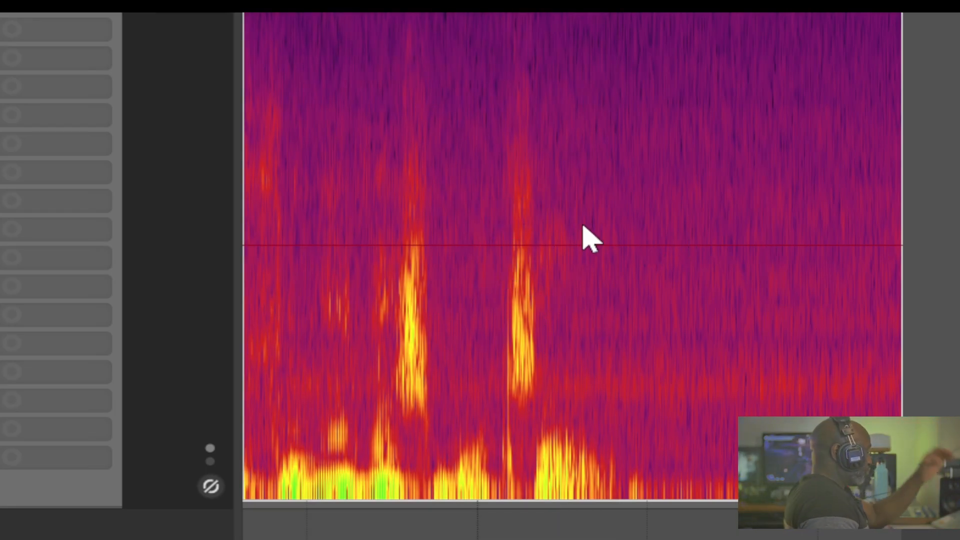
{"action": "scroll", "coordinate": [582, 225], "scroll_direction": "up", "scroll_amount": 2}
{"action": "left_click_drag", "start_coordinate": [582, 225], "coordinate": [360, 301]}
{"action": "scroll", "coordinate": [359, 301], "scroll_direction": "down", "scroll_amount": 2}
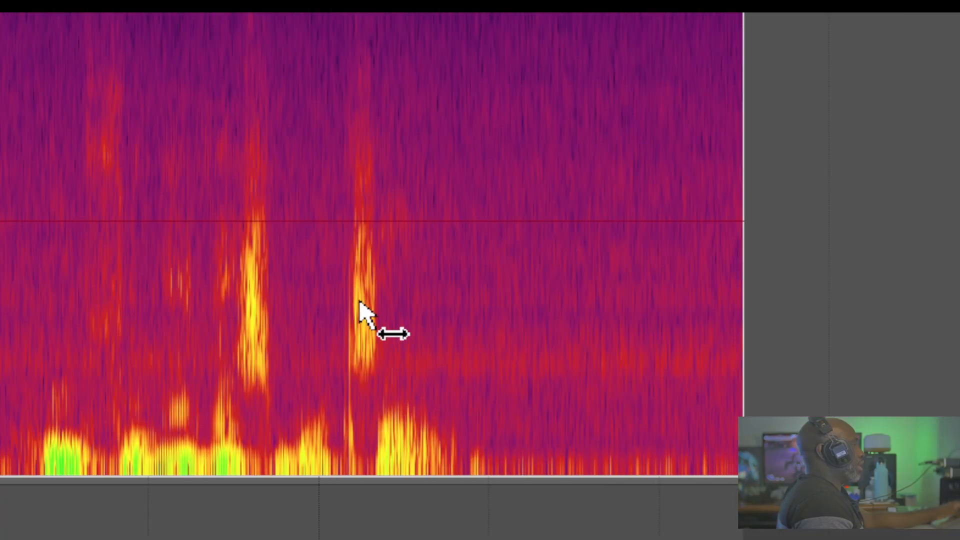
{"action": "scroll", "coordinate": [359, 301], "scroll_direction": "down", "scroll_amount": 2}
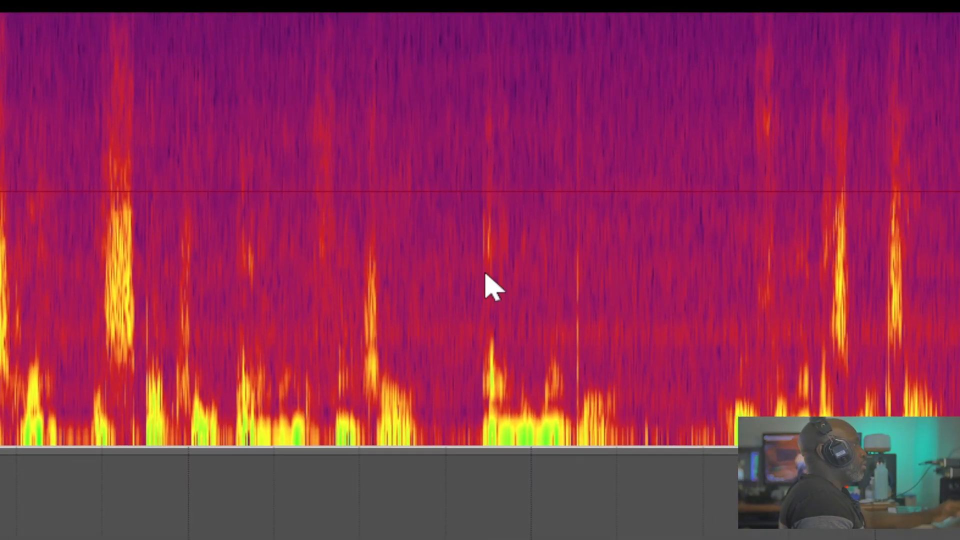
- Set the peaks display mode to Normal peaks + spectrogram
{"action": "left_click", "coordinate": [470, 54]}
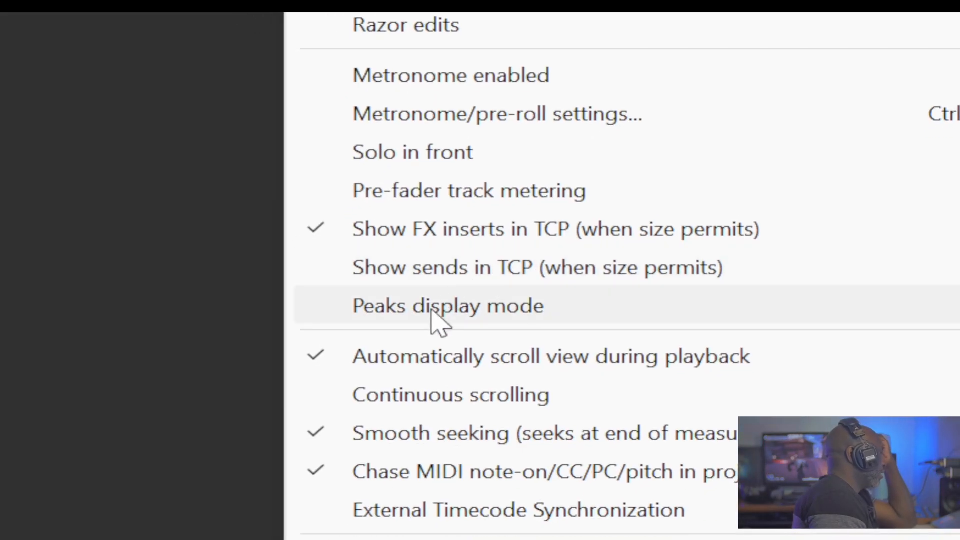
{"action": "mouse_move", "coordinate": [431, 309]}
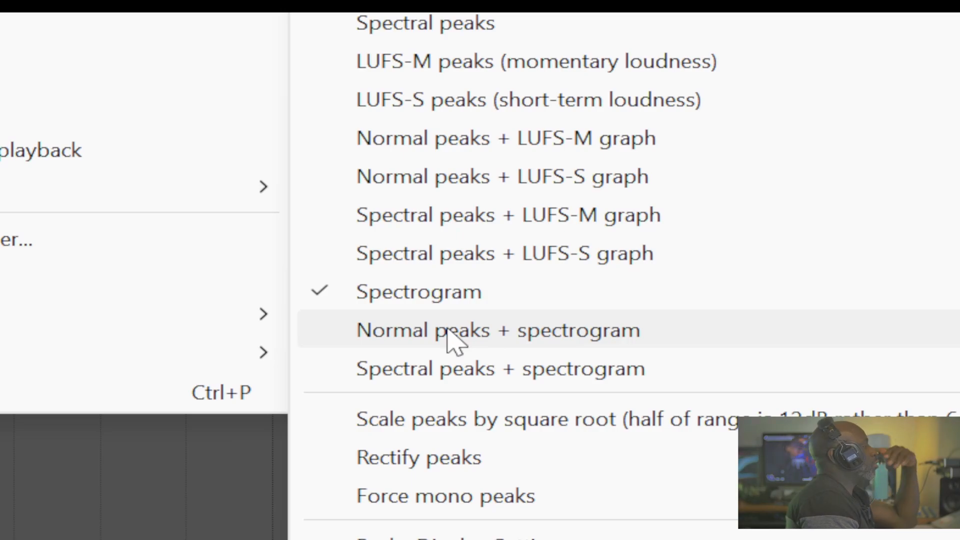
{"action": "left_click", "coordinate": [447, 331]}
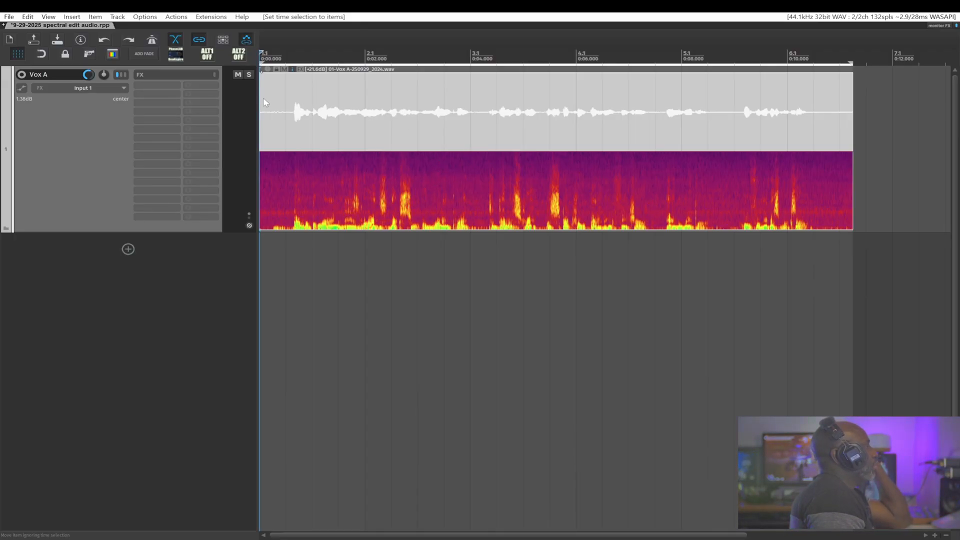
- Set the peaks display mode to Spectral peaks + spectrogram
{"action": "left_click", "coordinate": [144, 16]}
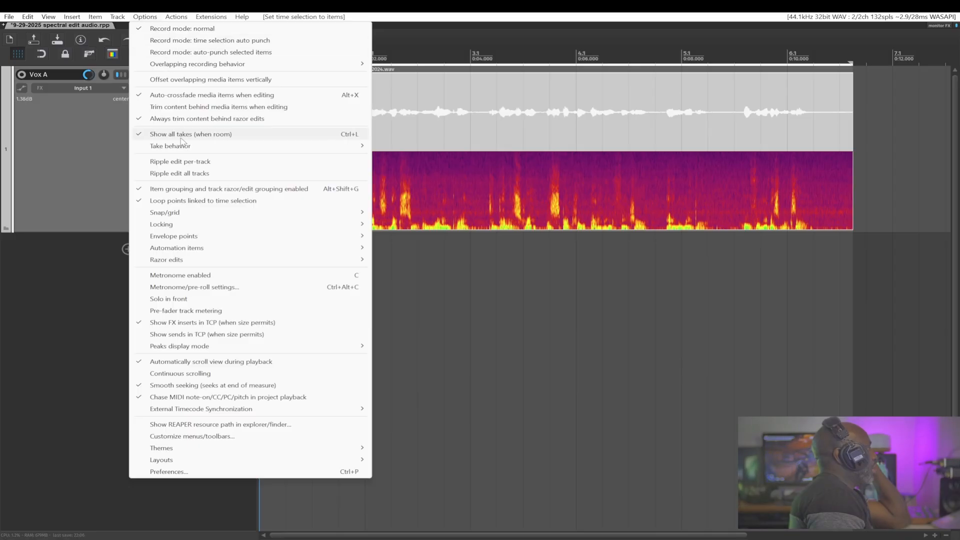
{"action": "mouse_move", "coordinate": [187, 145]}
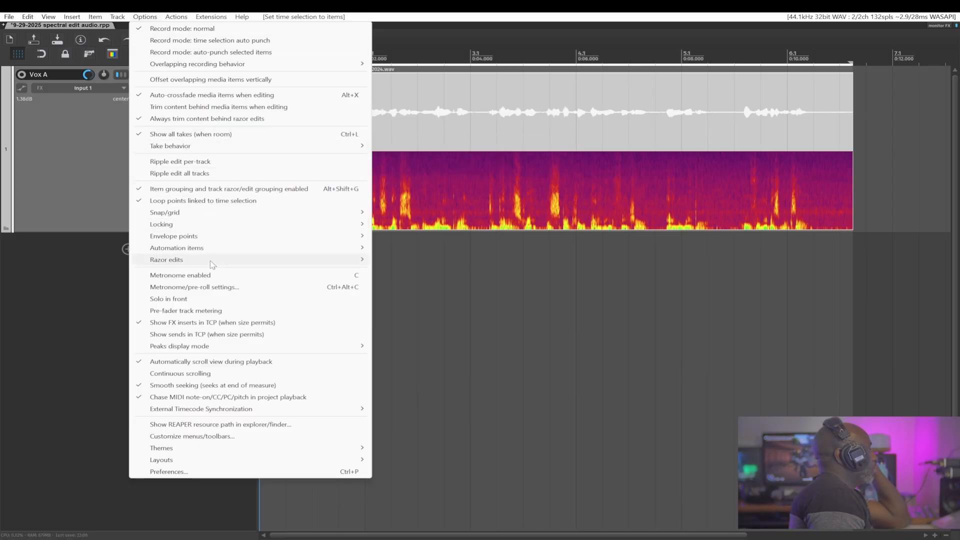
{"action": "mouse_move", "coordinate": [211, 350]}
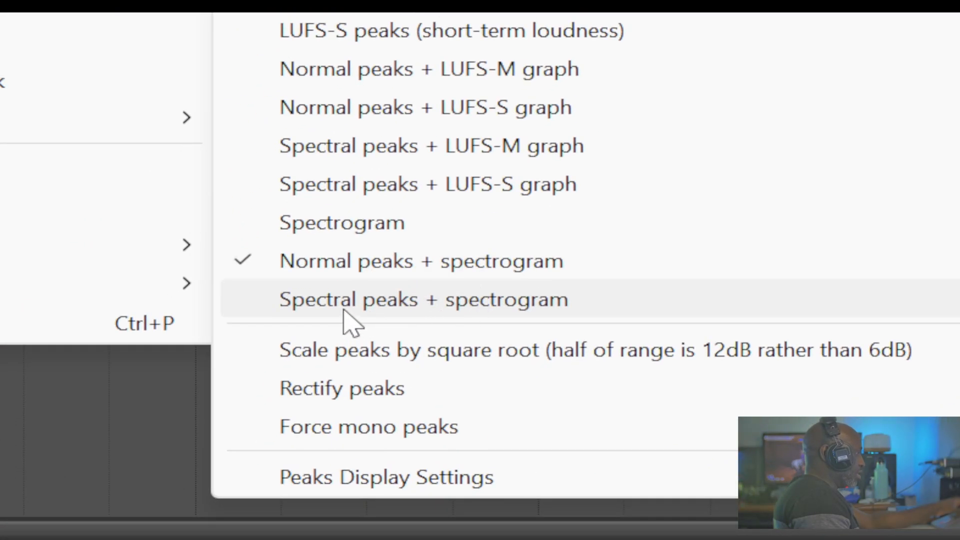
{"action": "left_click", "coordinate": [467, 299]}
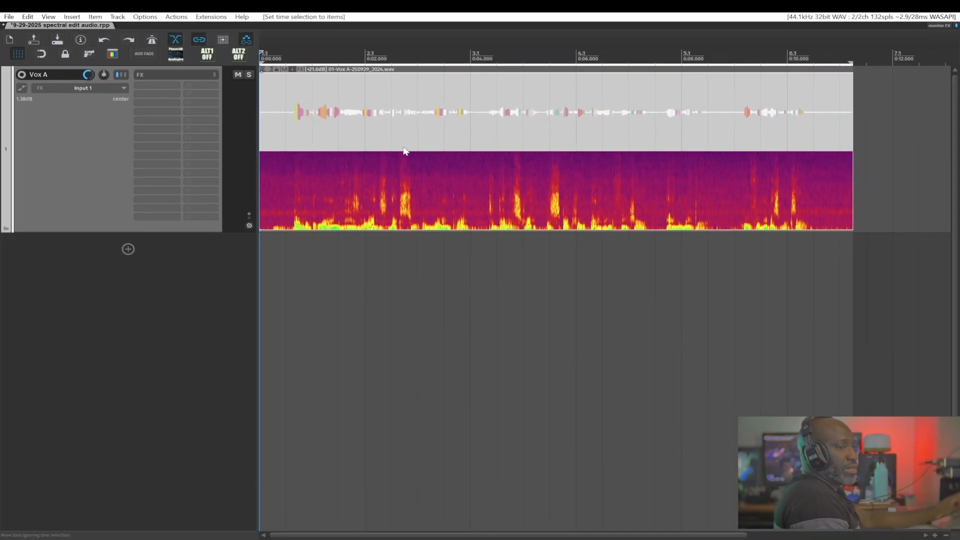
- Open Peaks Display Settings and look through the available display modes, keeping Spectral peaks + spectrogram
{"action": "left_click", "coordinate": [144, 16]}
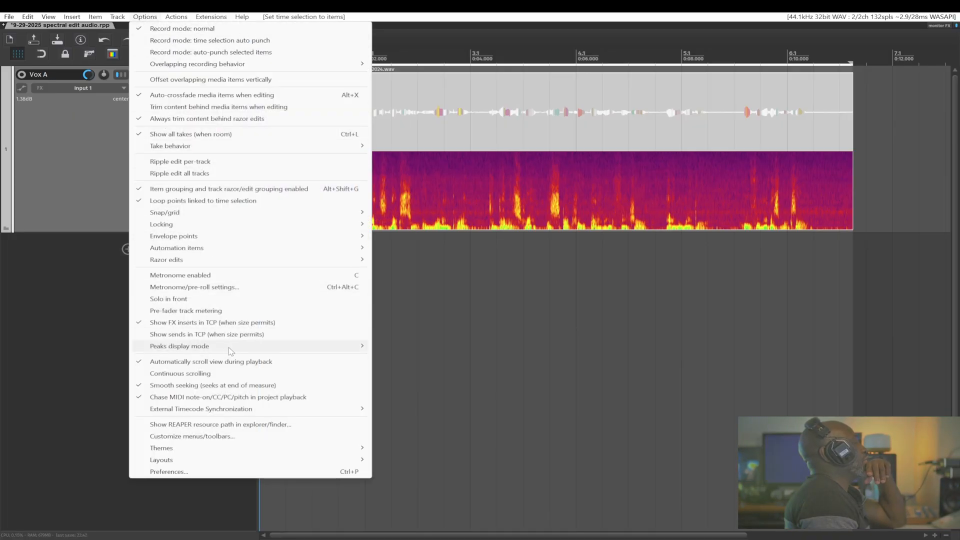
{"action": "mouse_move", "coordinate": [231, 351]}
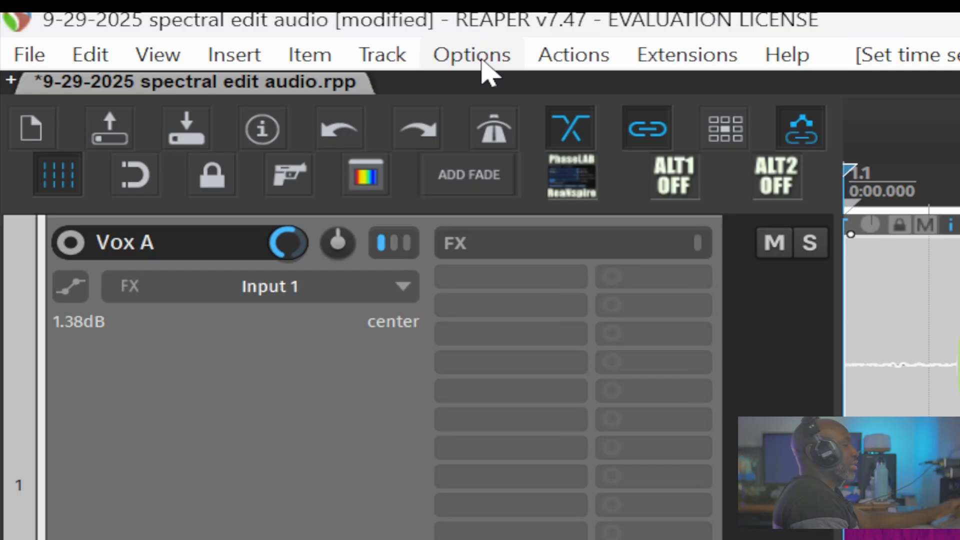
{"action": "left_click", "coordinate": [148, 18]}
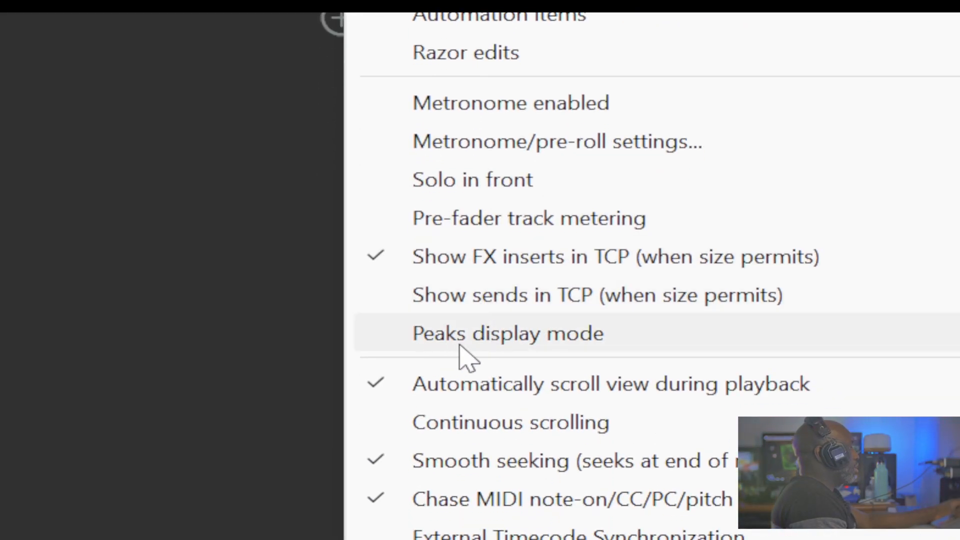
{"action": "mouse_move", "coordinate": [554, 334]}
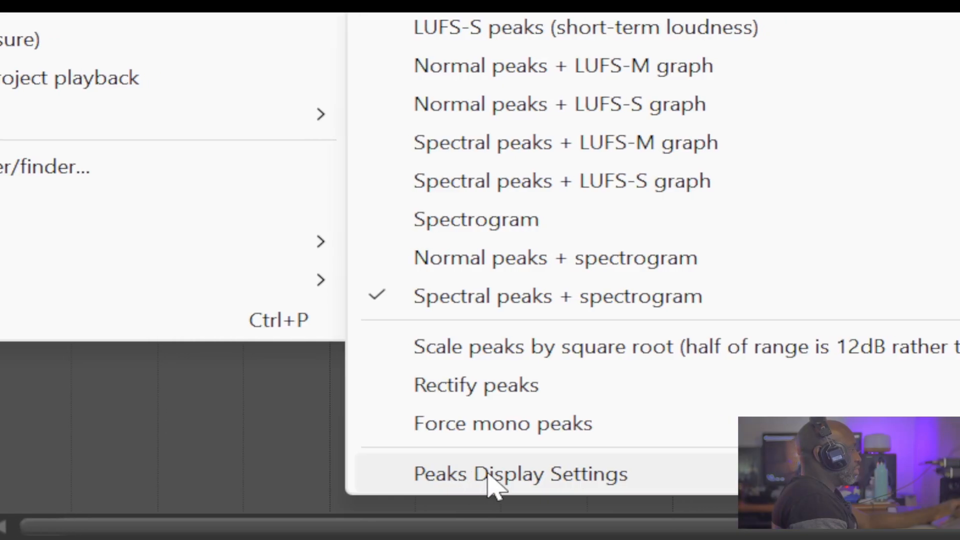
{"action": "left_click", "coordinate": [487, 475]}
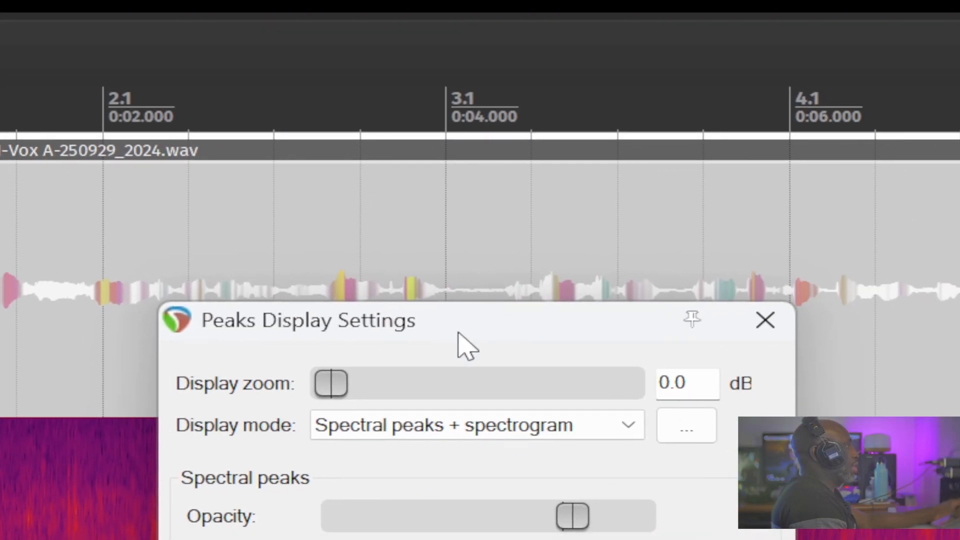
{"action": "left_click_drag", "start_coordinate": [458, 317], "coordinate": [562, 501]}
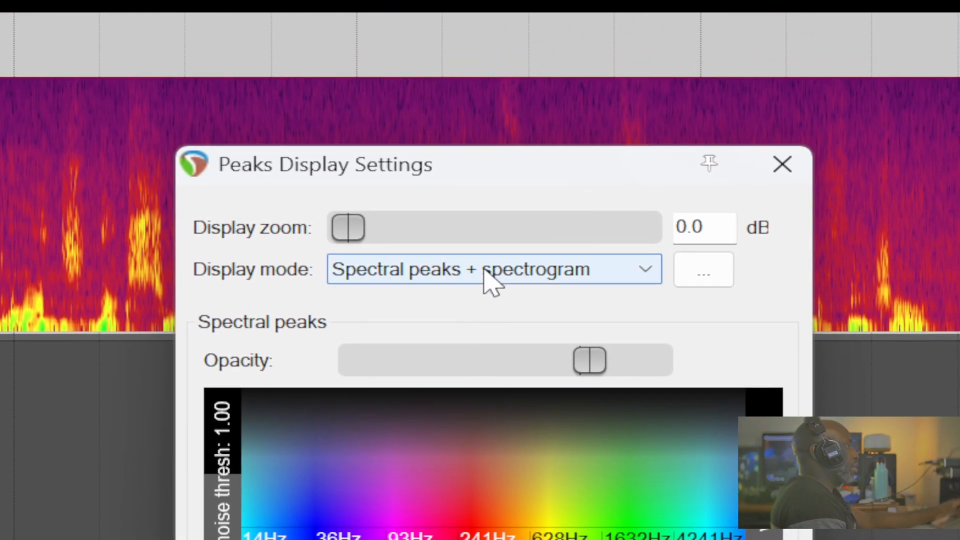
{"action": "left_click", "coordinate": [529, 153]}
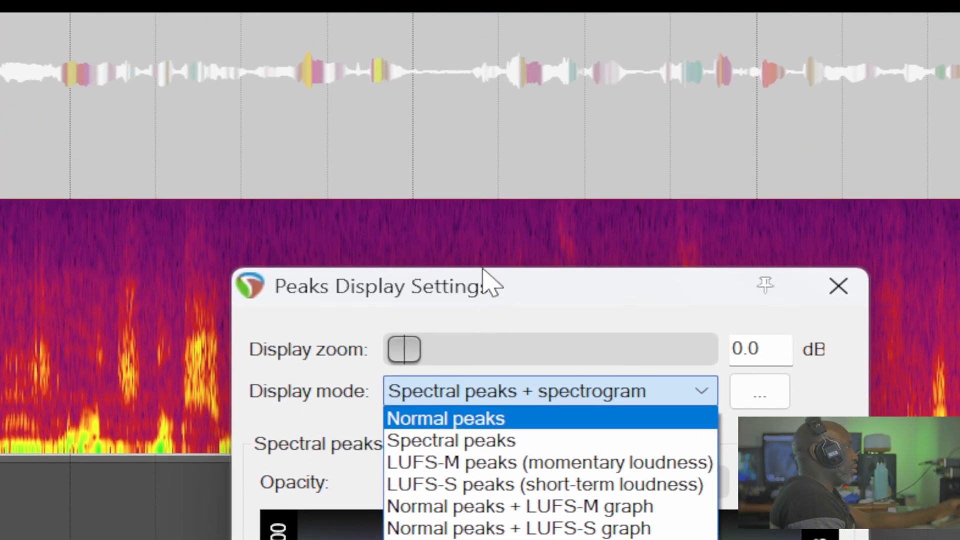
{"action": "left_click", "coordinate": [537, 66]}
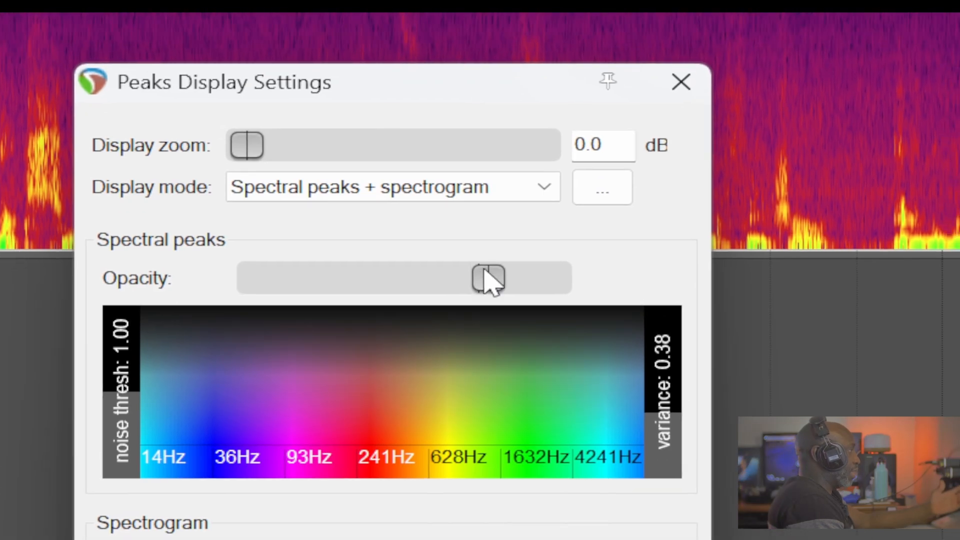
- Raise the spectral peaks opacity to its maximum
{"action": "left_click_drag", "start_coordinate": [488, 280], "coordinate": [595, 286]}
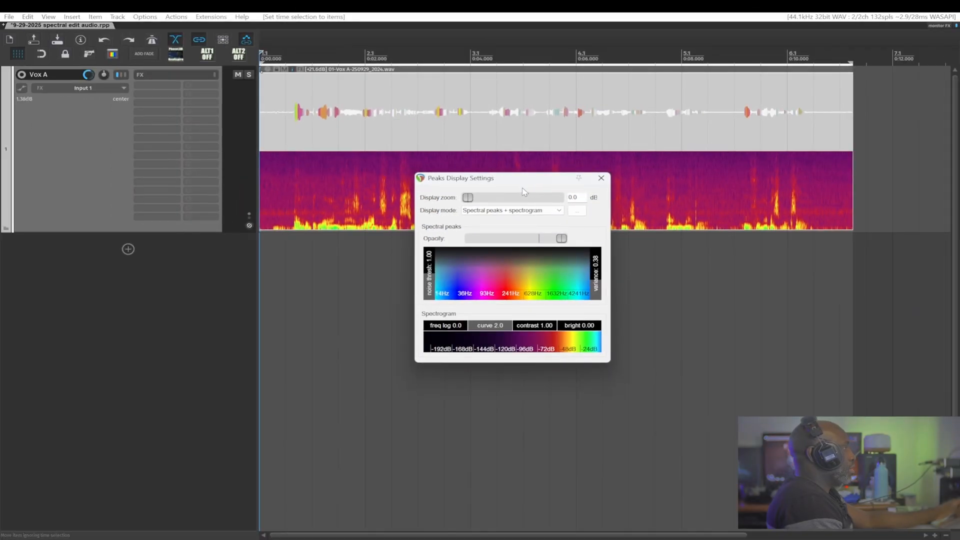
{"action": "left_click_drag", "start_coordinate": [540, 249], "coordinate": [580, 237]}
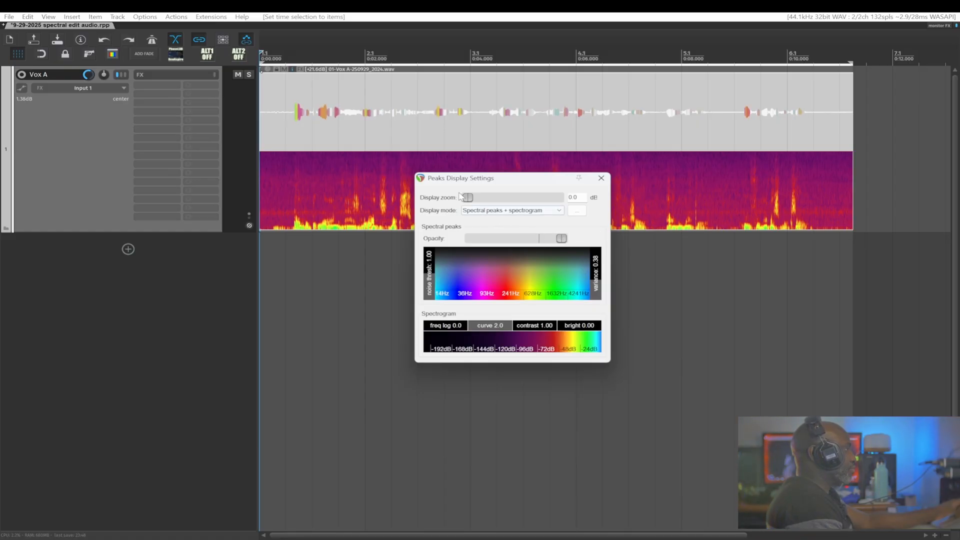
- Try higher display zoom levels for the peaks and spectrogram, and set the zoom to 10.5 dB
{"action": "left_click_drag", "start_coordinate": [468, 199], "coordinate": [498, 199]}
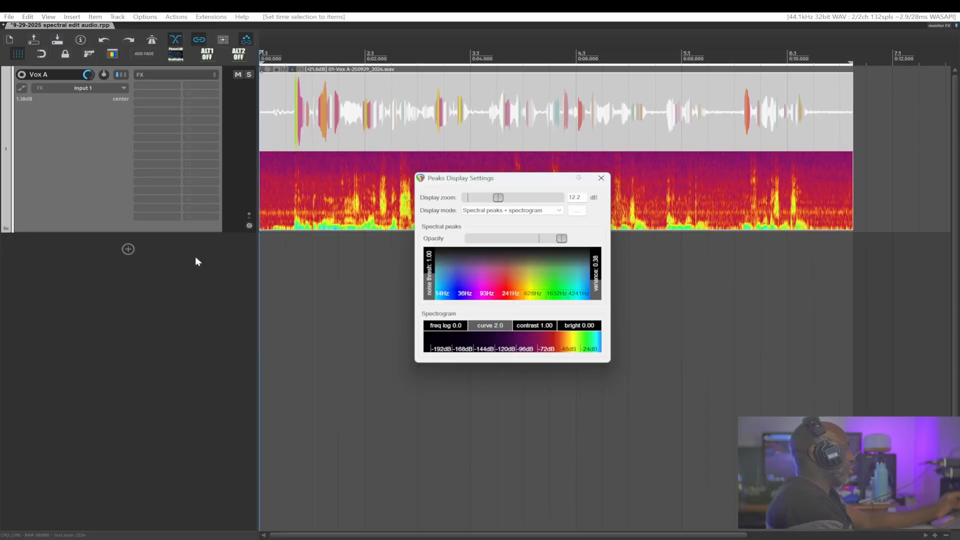
{"action": "key", "text": "shift+Up"}
{"action": "key", "text": "shift+Up"}
{"action": "key", "text": "shift+Up"}
{"action": "key", "text": "shift+Up"}
{"action": "key", "text": "shift+Up"}
{"action": "key", "text": "shift+Up"}
{"action": "key", "text": "shift+Up"}
{"action": "key", "text": "shift+Up"}
{"action": "key", "text": "shift+Up"}
{"action": "key", "text": "shift+Up"}
{"action": "key", "text": "shift+Up"}
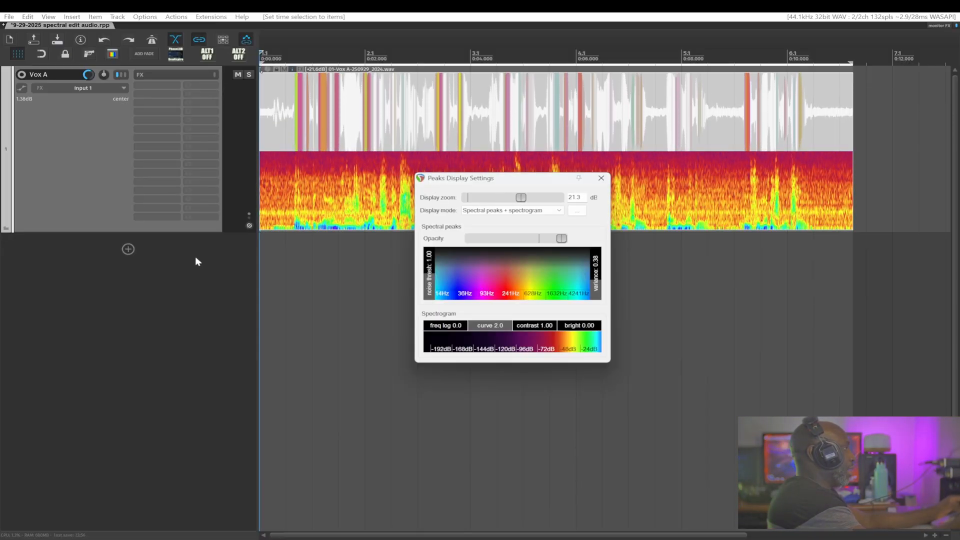
{"action": "key", "text": "shift+Up"}
{"action": "key", "text": "shift+Up"}
{"action": "key", "text": "shift+Up"}
{"action": "key", "text": "shift+Up"}
{"action": "key", "text": "shift+Down"}
{"action": "key", "text": "shift+Down"}
{"action": "key", "text": "shift+Down"}
{"action": "key", "text": "shift+Down"}
{"action": "key", "text": "shift+Down"}
{"action": "key", "text": "shift+Down"}
{"action": "key", "text": "shift+Down"}
{"action": "key", "text": "shift+Down"}
{"action": "key", "text": "shift+Down"}
{"action": "key", "text": "shift+Down"}
{"action": "key", "text": "shift+Down"}
{"action": "key", "text": "shift+Down"}
{"action": "key", "text": "shift+Down"}
{"action": "key", "text": "shift+Down"}
{"action": "key", "text": "shift+Down"}
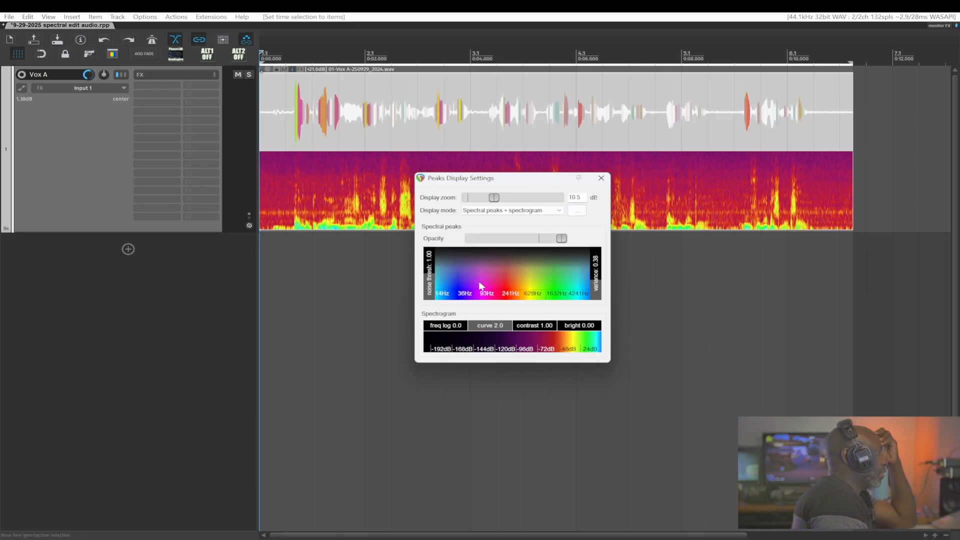
- Shift the spectral peaks colours so 628 Hz is red, and cycle the spectrogram colours to a black-purple-to-yellow gradient
{"action": "left_click_drag", "start_coordinate": [479, 283], "coordinate": [502, 283]}
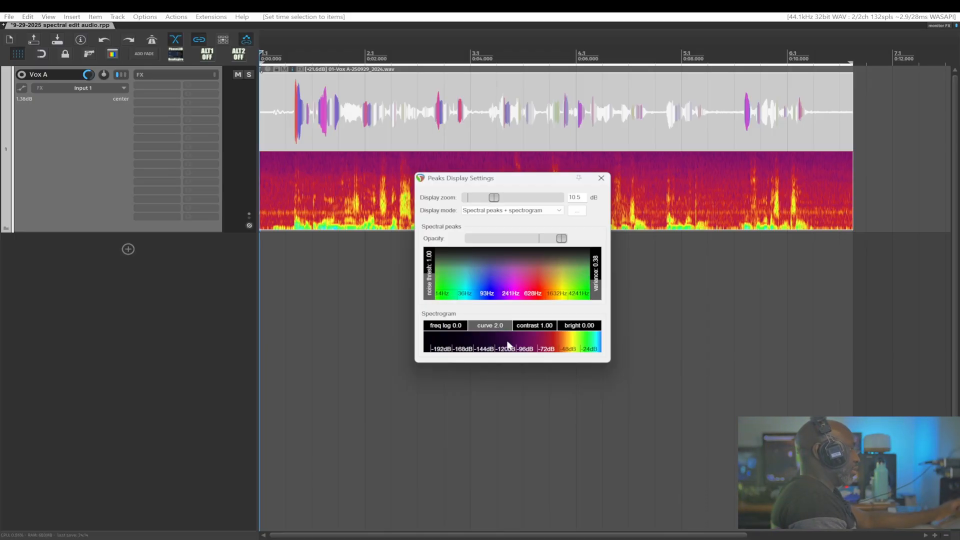
{"action": "mouse_move", "coordinate": [509, 345]}
{"action": "left_mouse_down"}
{"action": "mouse_move", "coordinate": [488, 345]}
{"action": "mouse_move", "coordinate": [527, 343]}
{"action": "mouse_move", "coordinate": [487, 345]}
{"action": "mouse_move", "coordinate": [505, 345]}
{"action": "left_mouse_up"}
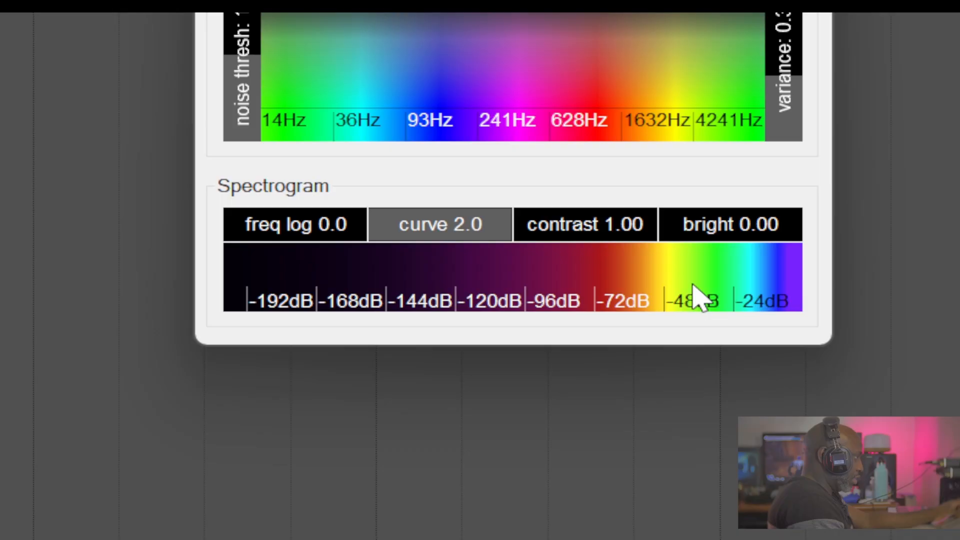
{"action": "left_click_drag", "start_coordinate": [695, 295], "coordinate": [359, 296]}
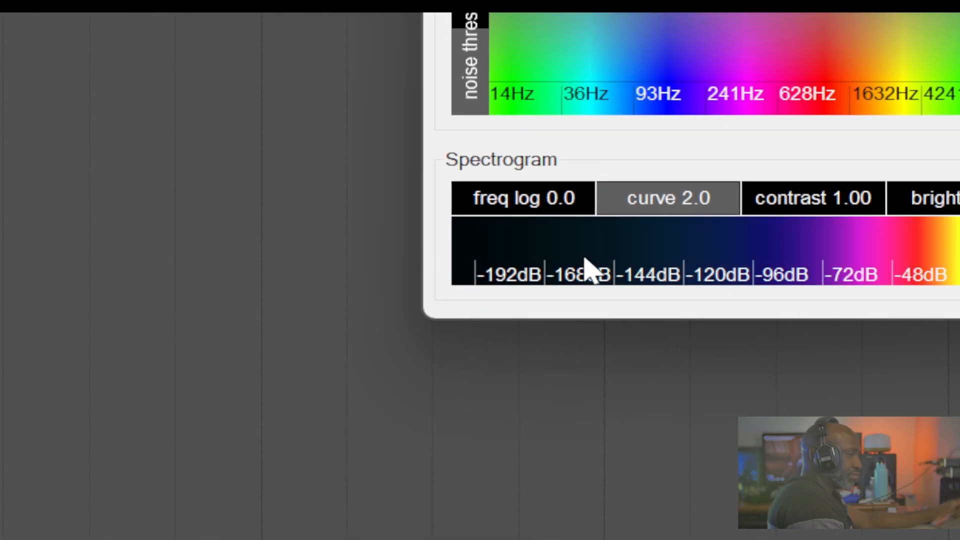
{"action": "left_click_drag", "start_coordinate": [584, 257], "coordinate": [689, 239]}
{"action": "mouse_move", "coordinate": [352, 287]}
{"action": "left_mouse_down"}
{"action": "mouse_move", "coordinate": [277, 294]}
{"action": "mouse_move", "coordinate": [357, 286]}
{"action": "left_mouse_up"}
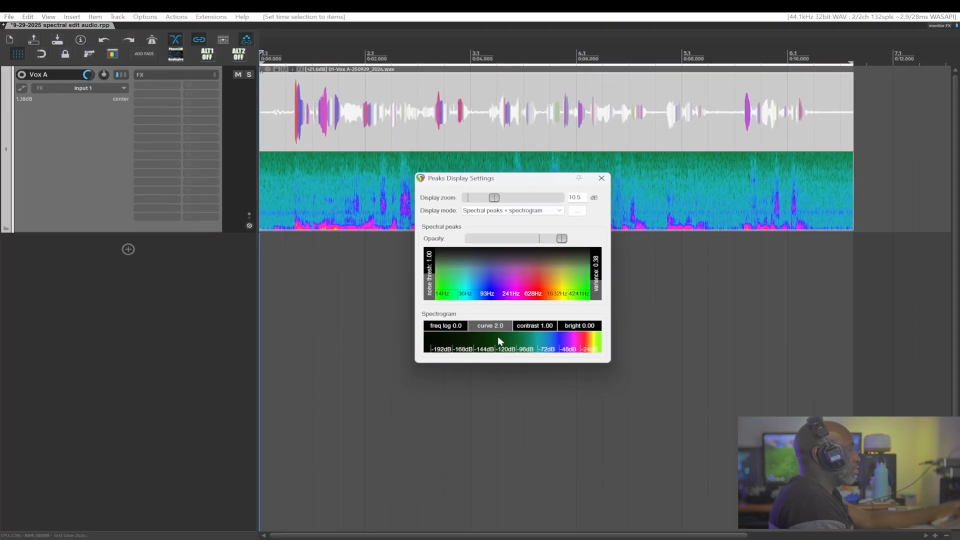
{"action": "left_click_drag", "start_coordinate": [515, 341], "coordinate": [470, 348]}
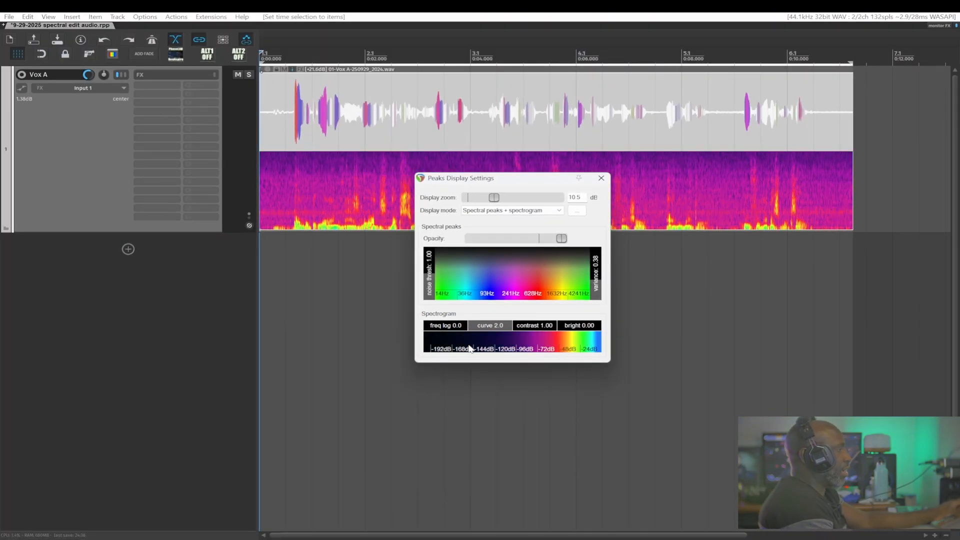